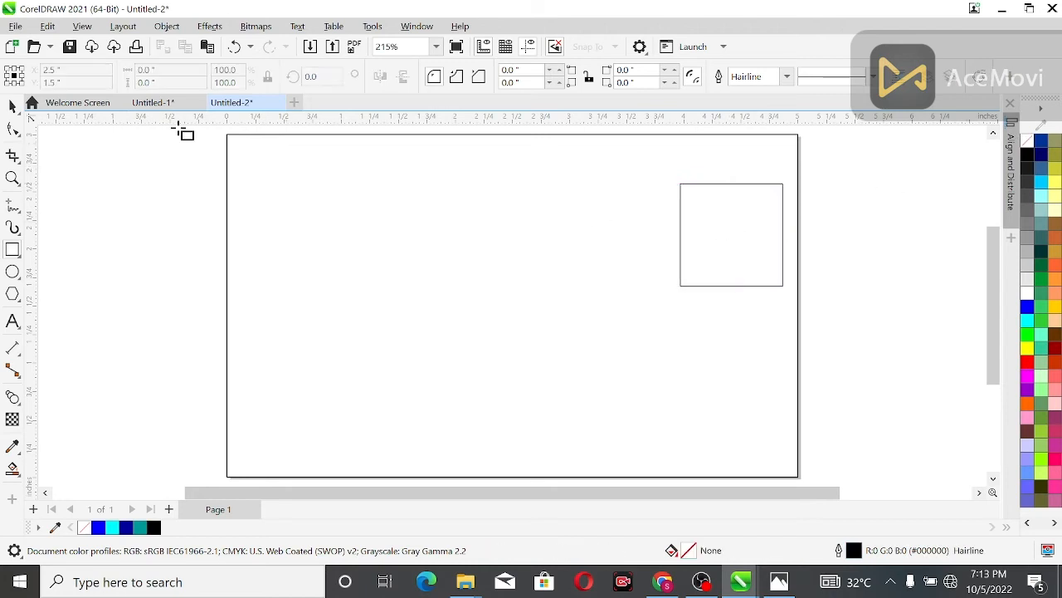
Step: Round all four corners of the square to a radius of 0.18 inch
{"action": "left_click", "coordinate": [728, 233]}
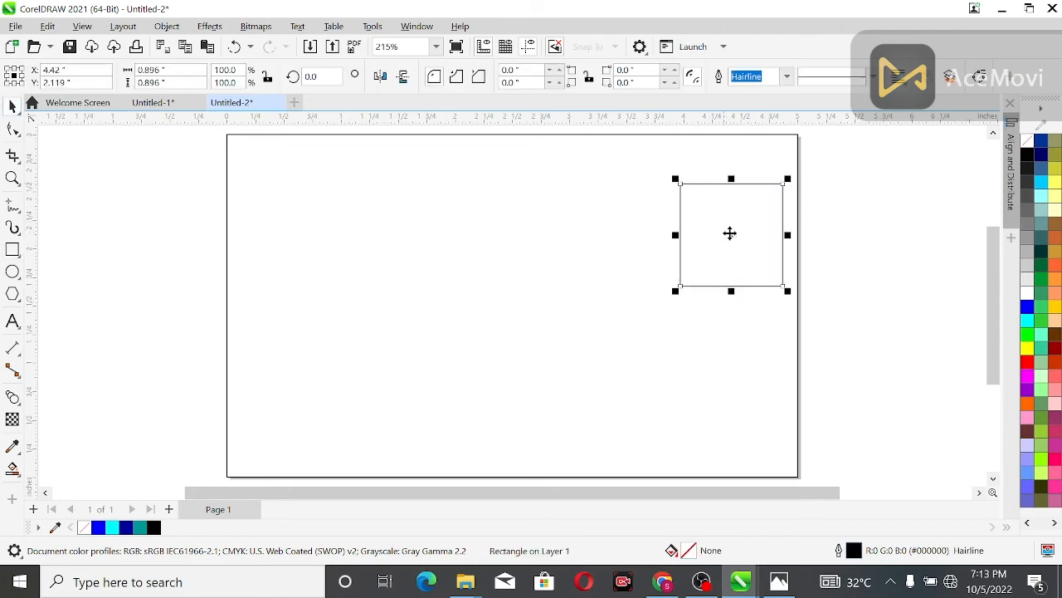
{"action": "left_click", "coordinate": [560, 71]}
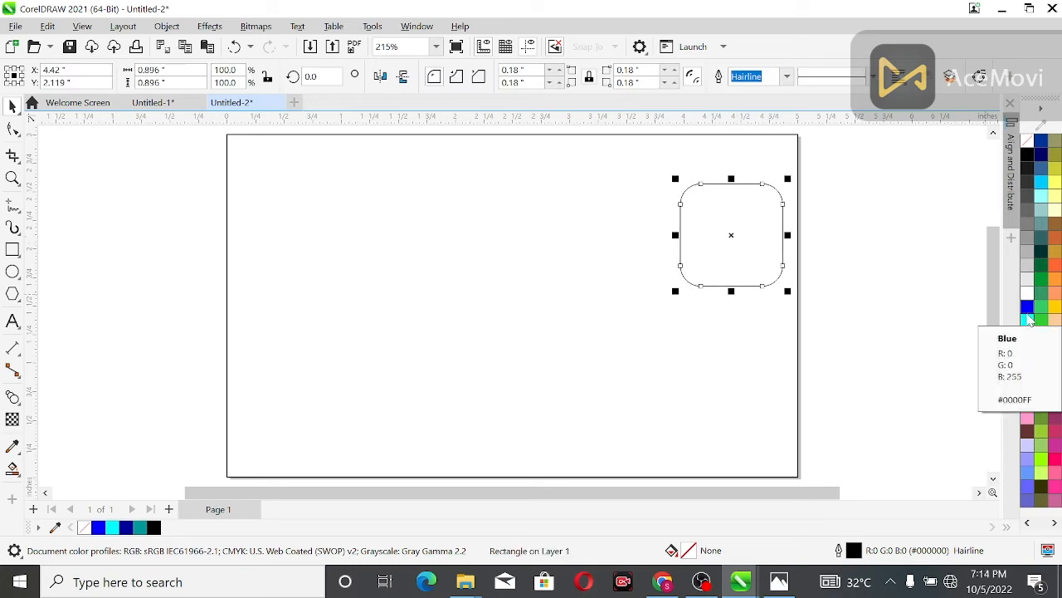
Step: Move the rounded square to the middle of the page and enlarge it to about 1.62 inches per side
{"action": "left_click_drag", "start_coordinate": [735, 240], "coordinate": [525, 330]}
{"action": "left_click_drag", "start_coordinate": [578, 269], "coordinate": [636, 226]}
{"action": "left_click", "coordinate": [472, 302], "text": "shift"}
{"action": "left_click_drag", "start_coordinate": [523, 324], "coordinate": [518, 303]}
Step: Fill the rounded square with blue and turn the fill into a radial gradient with a white centre and blue edges
{"action": "left_click", "coordinate": [1027, 308]}
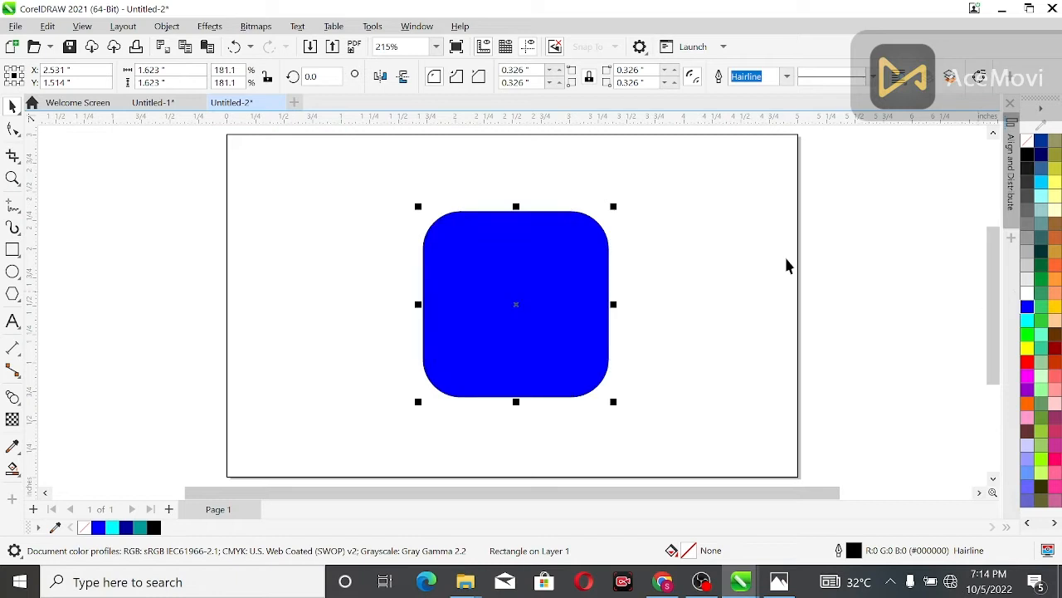
{"action": "key", "text": "g"}
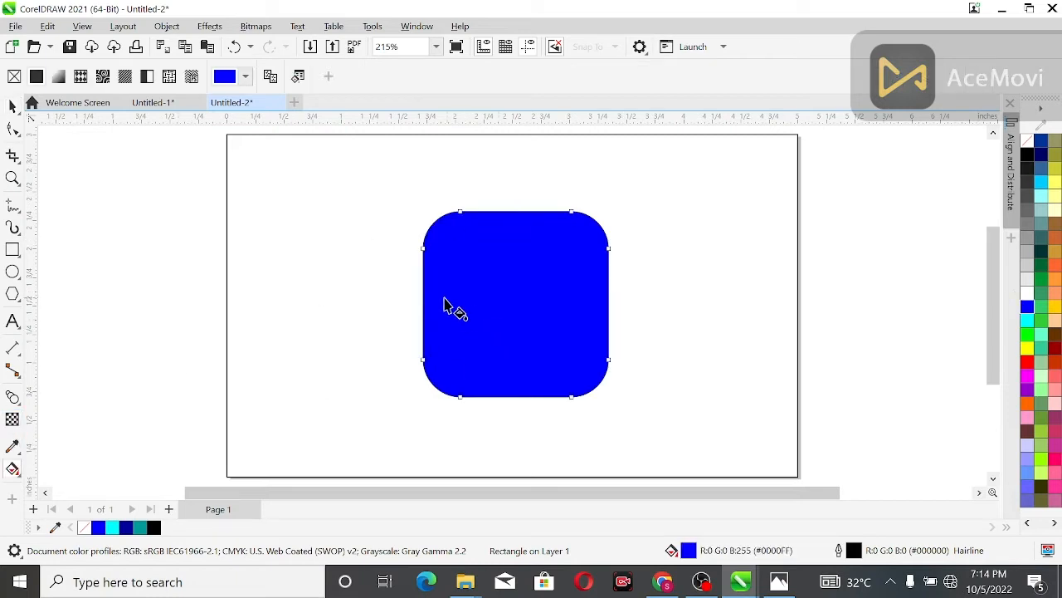
{"action": "left_click_drag", "start_coordinate": [425, 310], "coordinate": [602, 307]}
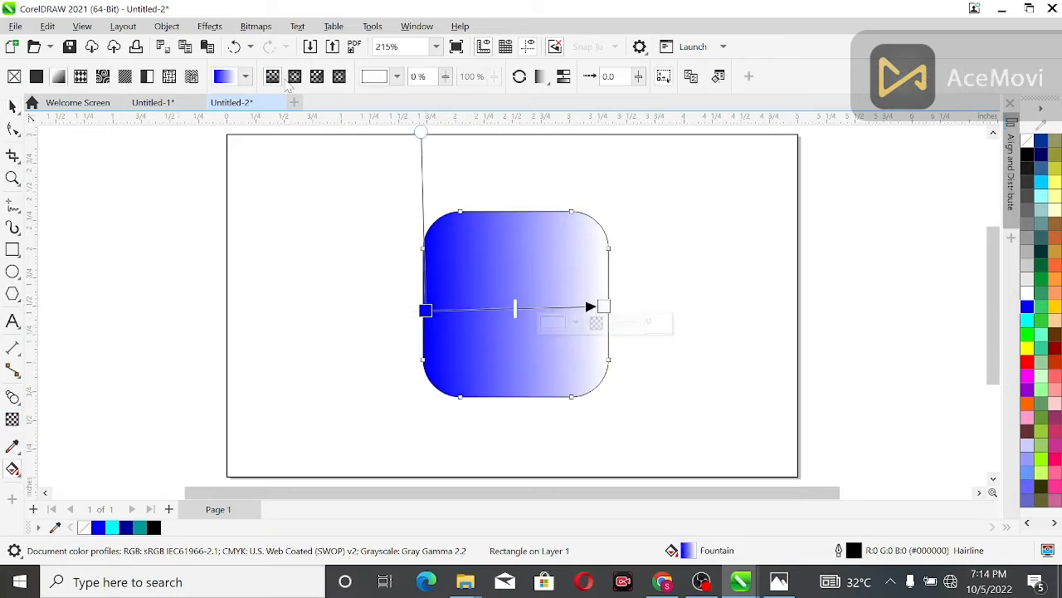
{"action": "left_click", "coordinate": [297, 76]}
Step: Apply 25% uniform transparency to the gradient square and remove its outline
{"action": "left_click", "coordinate": [12, 106]}
{"action": "left_click", "coordinate": [119, 225]}
{"action": "left_click", "coordinate": [512, 315]}
{"action": "left_click", "coordinate": [13, 419]}
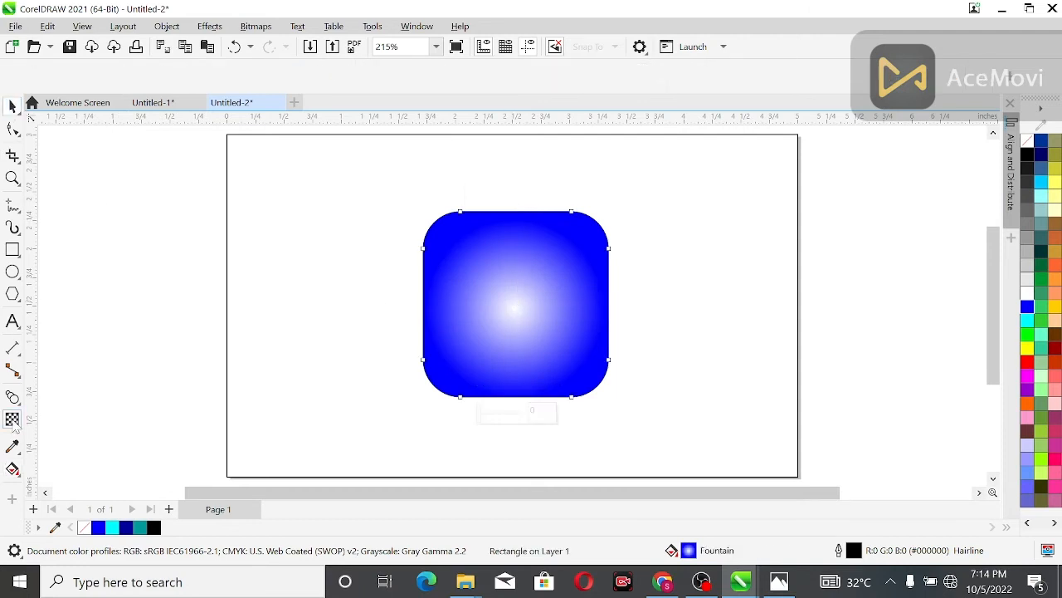
{"action": "left_click", "coordinate": [489, 415]}
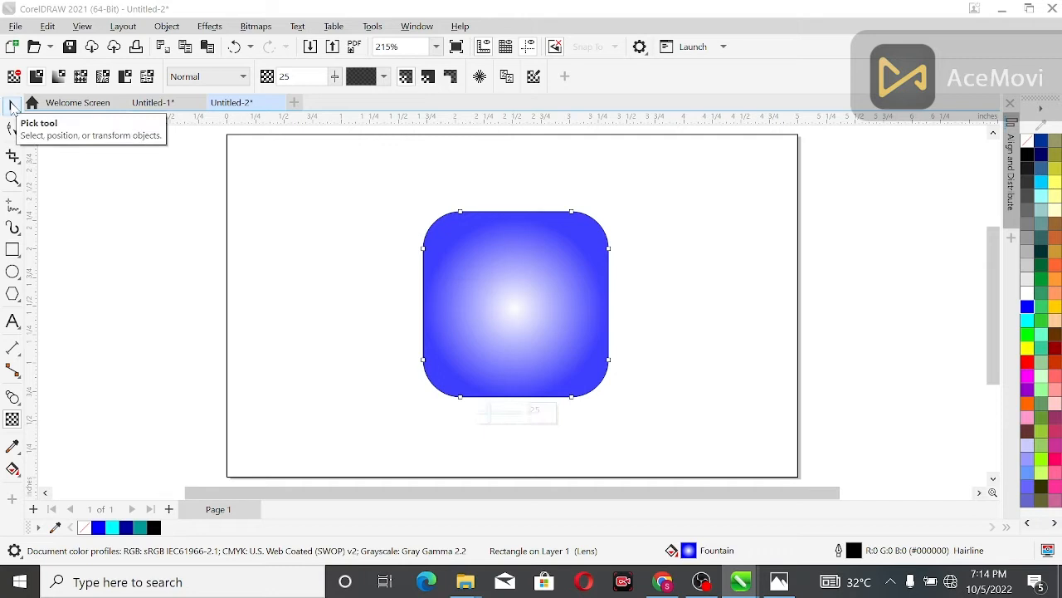
{"action": "left_click", "coordinate": [13, 107]}
{"action": "right_click", "coordinate": [1028, 141]}
{"action": "left_click", "coordinate": [838, 211]}
Step: Shrink the rounded square and make a copy on the opposite side of the page, reduced to about 0.52 inch
{"action": "left_click", "coordinate": [516, 276]}
{"action": "left_click_drag", "start_coordinate": [614, 404], "coordinate": [573, 363]}
{"action": "left_click_drag", "start_coordinate": [518, 303], "coordinate": [700, 297]}
{"action": "key", "text": "ctrl+d"}
{"action": "key", "text": "Escape"}
{"action": "left_click", "coordinate": [705, 279]}
{"action": "left_click_drag", "start_coordinate": [754, 368], "coordinate": [727, 339]}
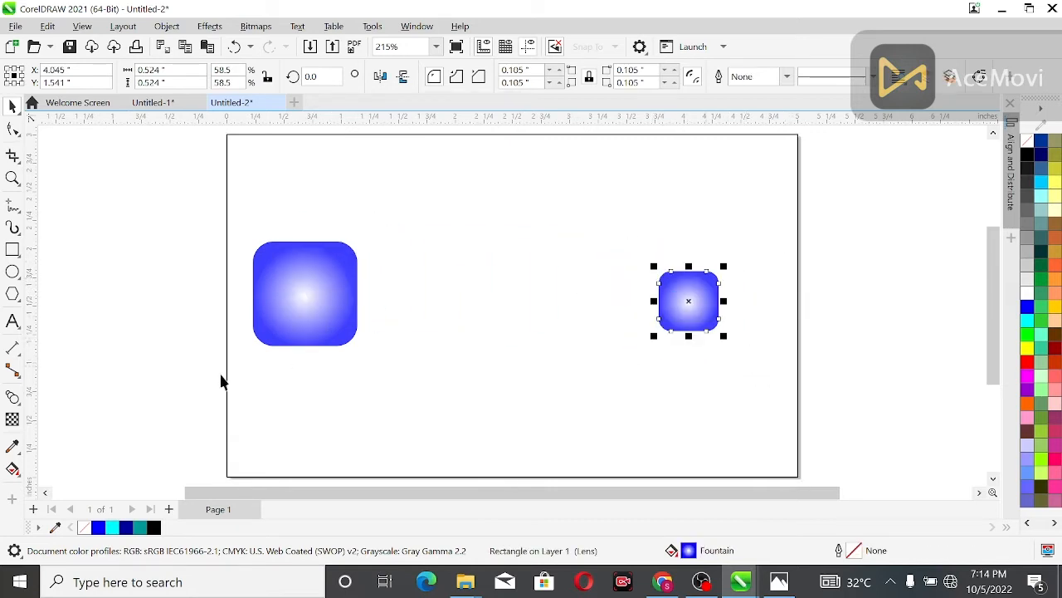
Step: Blend the large rounded square into the small one with 20 steps
{"action": "left_click", "coordinate": [18, 404]}
{"action": "left_click", "coordinate": [58, 431]}
{"action": "left_click_drag", "start_coordinate": [332, 302], "coordinate": [679, 299]}
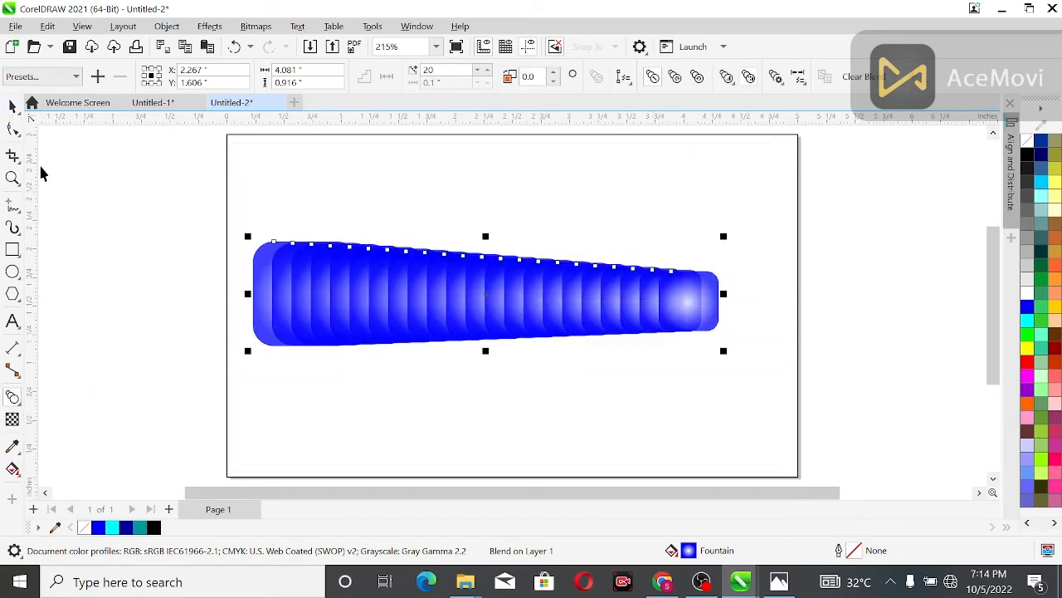
{"action": "left_click", "coordinate": [12, 106]}
{"action": "left_click", "coordinate": [170, 313]}
{"action": "left_click", "coordinate": [256, 324]}
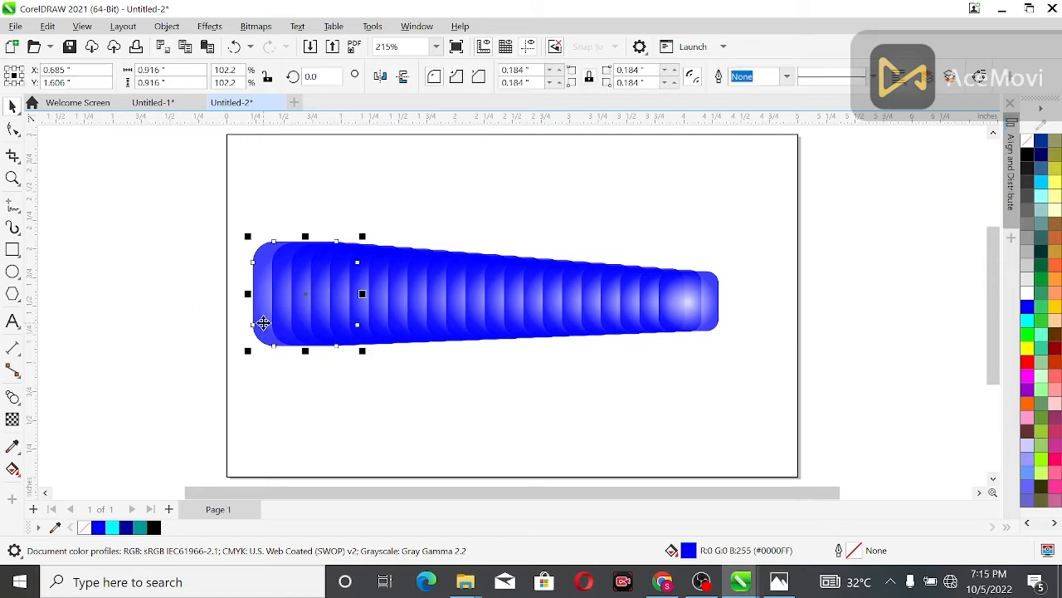
{"action": "key", "text": "Delete"}
{"action": "key", "text": "ctrl+z"}
Step: Stretch the blend by moving its large square left past the page edge and its small square farther right
{"action": "left_click", "coordinate": [100, 274]}
{"action": "left_click_drag", "start_coordinate": [262, 297], "coordinate": [178, 299]}
{"action": "left_click", "coordinate": [694, 301]}
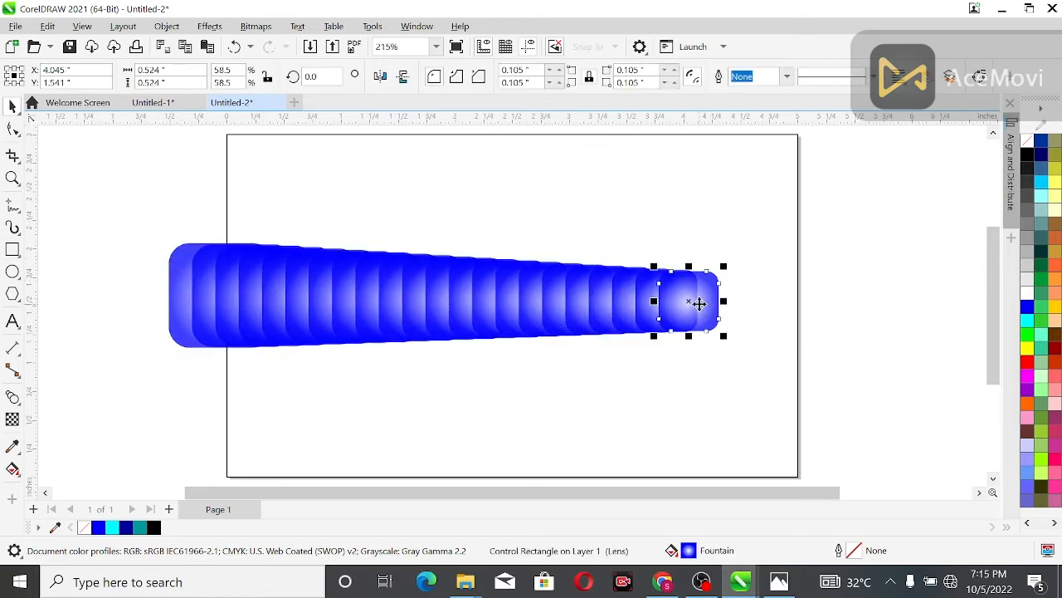
{"action": "left_click_drag", "start_coordinate": [695, 302], "coordinate": [730, 303]}
{"action": "left_click", "coordinate": [655, 235]}
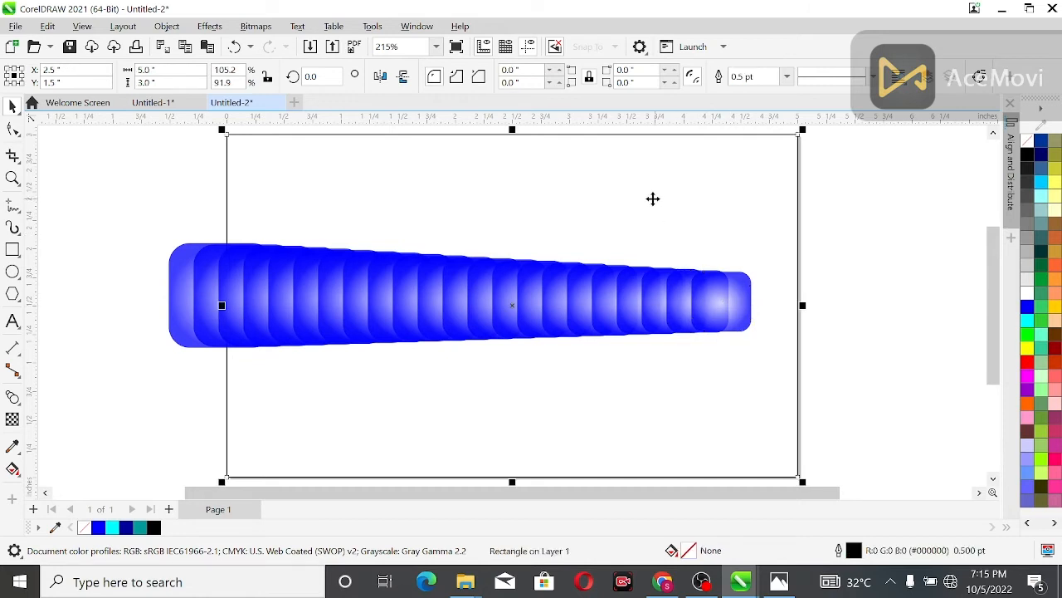
{"action": "left_click_drag", "start_coordinate": [147, 212], "coordinate": [822, 397]}
{"action": "left_click_drag", "start_coordinate": [461, 243], "coordinate": [465, 368]}
{"action": "key", "text": "ctrl+z"}
{"action": "left_click_drag", "start_coordinate": [457, 302], "coordinate": [474, 356]}
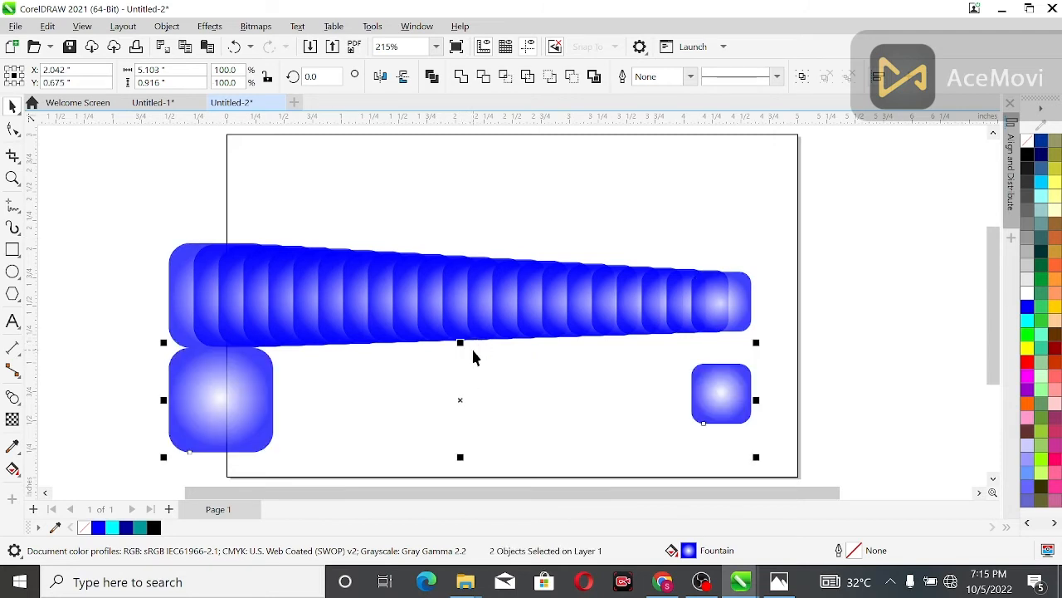
{"action": "key", "text": "ctrl+z"}
Step: Make a vertically mirrored copy of the whole blend directly below the original
{"action": "left_click_drag", "start_coordinate": [141, 199], "coordinate": [507, 408]}
{"action": "left_click", "coordinate": [468, 285]}
{"action": "left_click_drag", "start_coordinate": [461, 243], "coordinate": [481, 368]}
{"action": "left_click", "coordinate": [373, 221]}
{"action": "left_click", "coordinate": [339, 385]}
{"action": "left_click", "coordinate": [351, 320]}
Step: Mirror the lower blend horizontally so its large end is on the right
{"action": "left_click", "coordinate": [237, 393]}
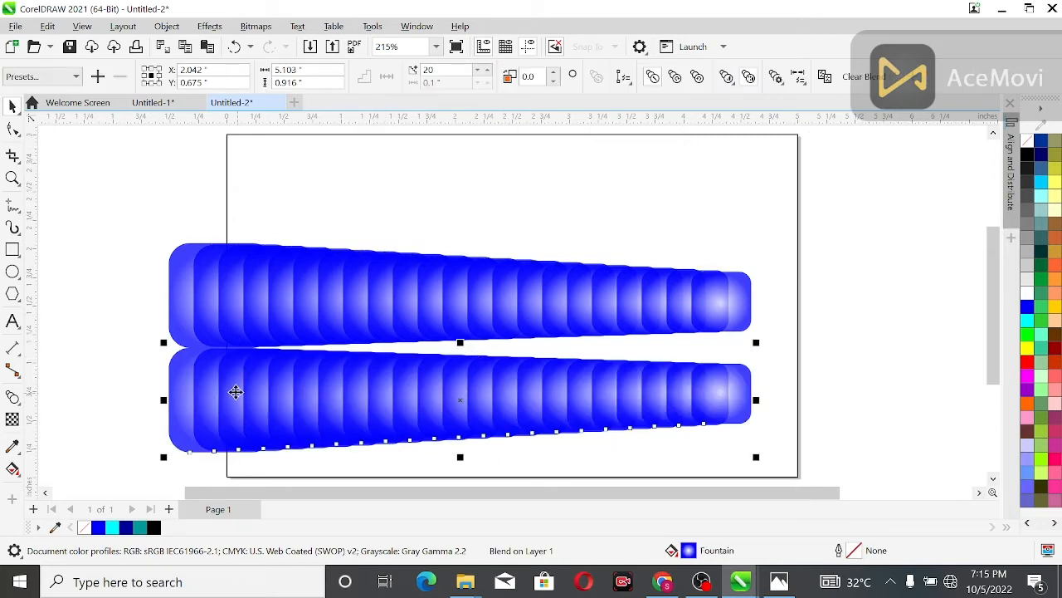
{"action": "left_click", "coordinate": [178, 406]}
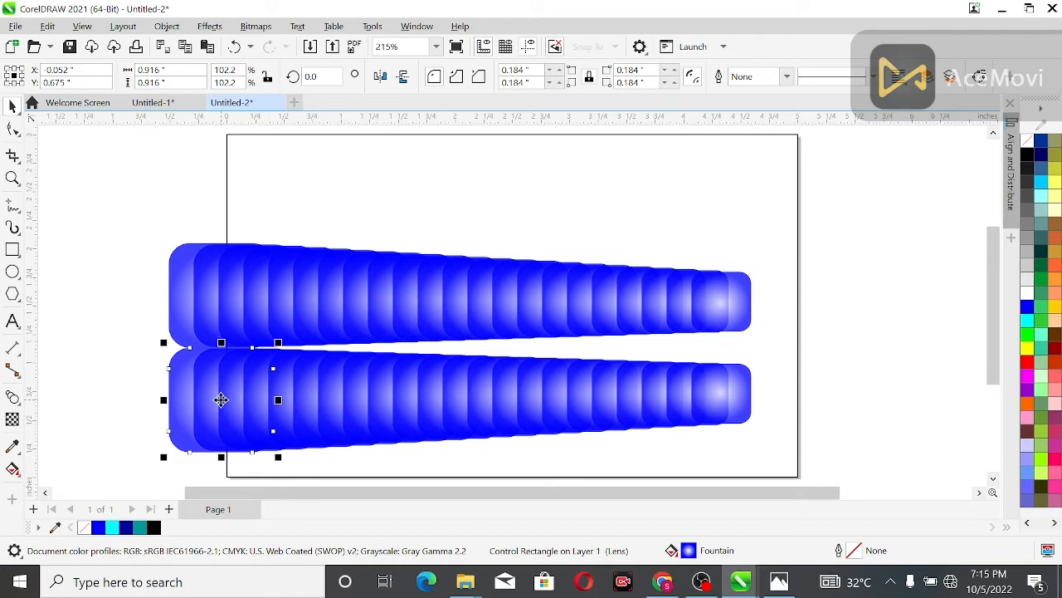
{"action": "left_click", "coordinate": [720, 411], "text": "shift"}
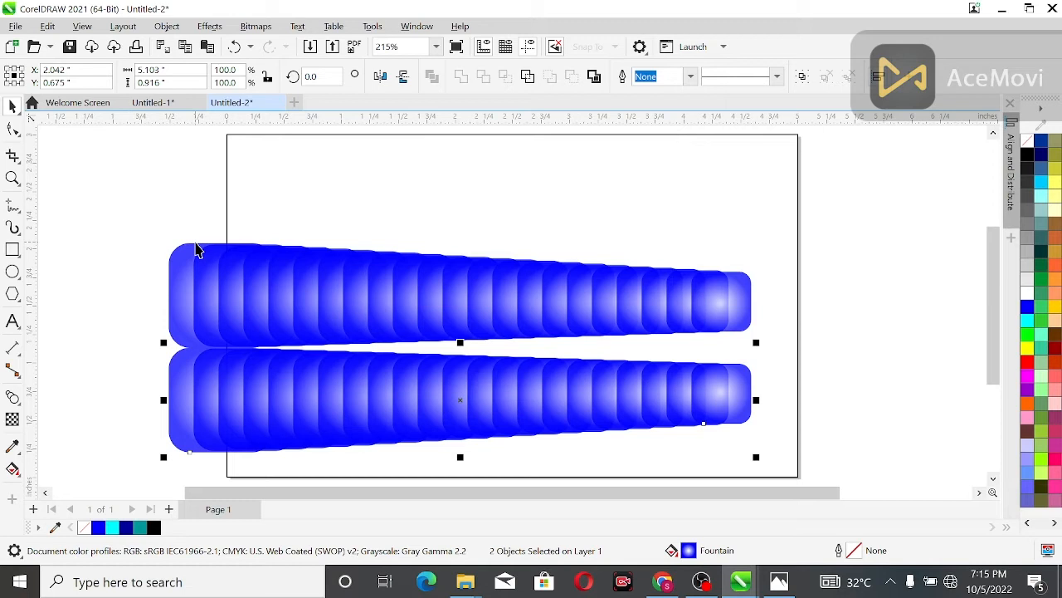
{"action": "left_click", "coordinate": [380, 76]}
{"action": "left_click", "coordinate": [150, 240]}
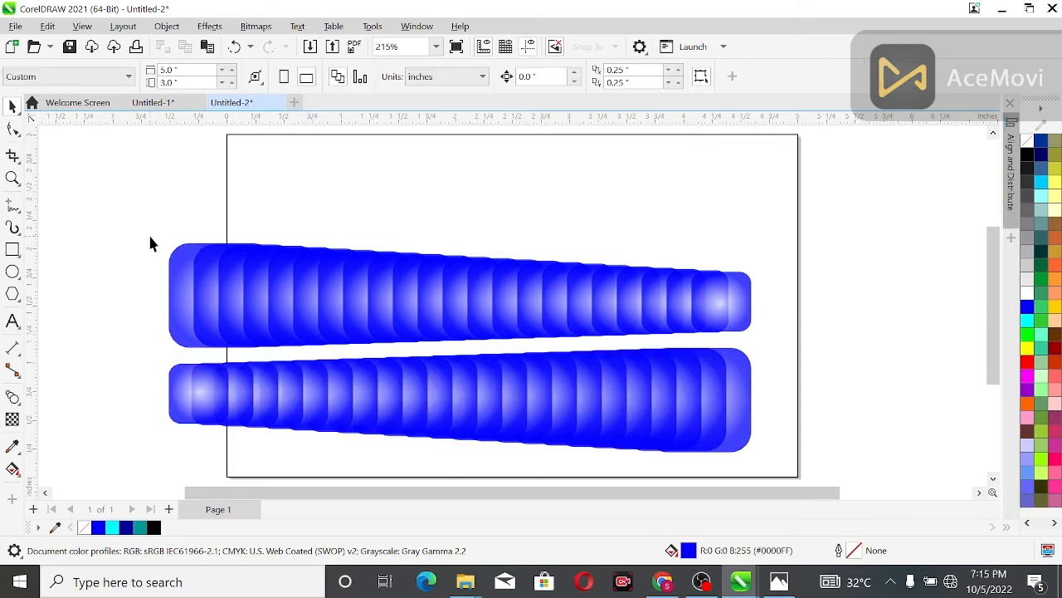
Step: Move both blends together toward the top of the page
{"action": "key", "text": "ctrl+a"}
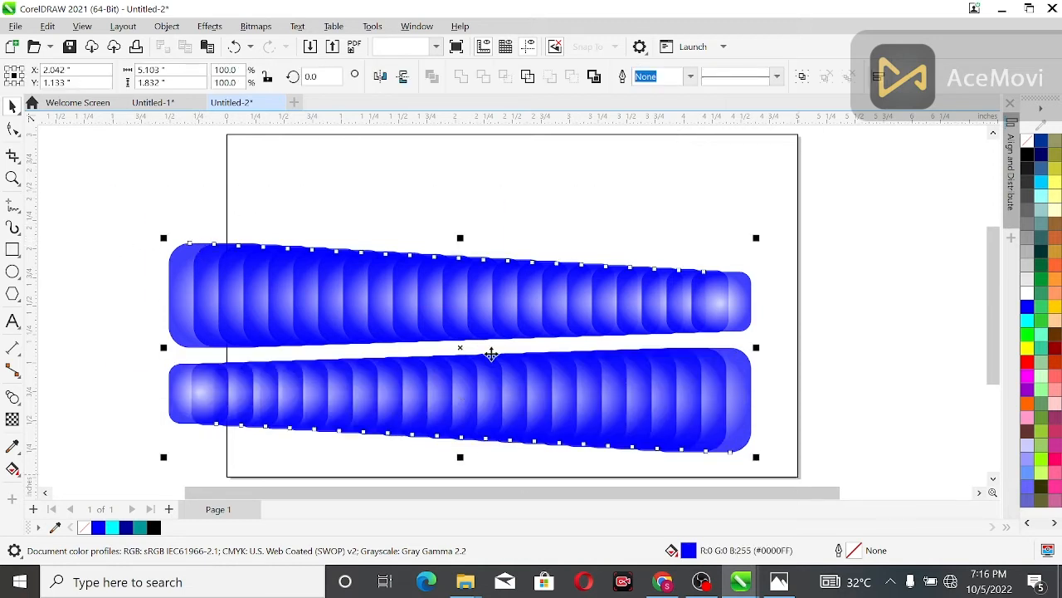
{"action": "left_click_drag", "start_coordinate": [474, 332], "coordinate": [518, 233]}
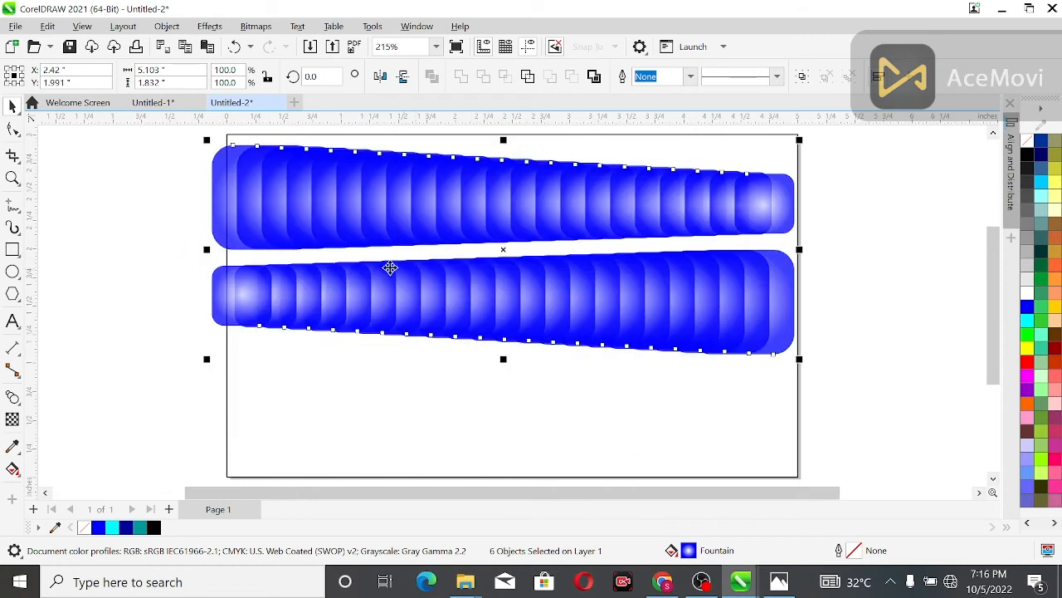
{"action": "left_click", "coordinate": [156, 304]}
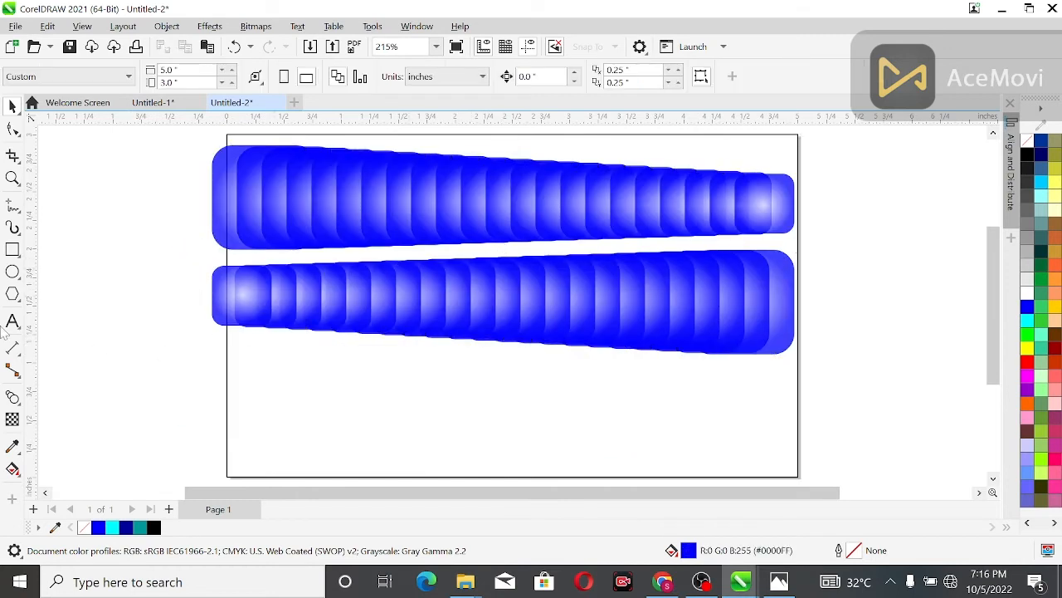
Step: Draw an ellipse about 0.57 by 0.84 inch below the blends, with no fill and a black hairline outline
{"action": "left_click", "coordinate": [12, 274]}
{"action": "left_click_drag", "start_coordinate": [257, 358], "coordinate": [322, 456]}
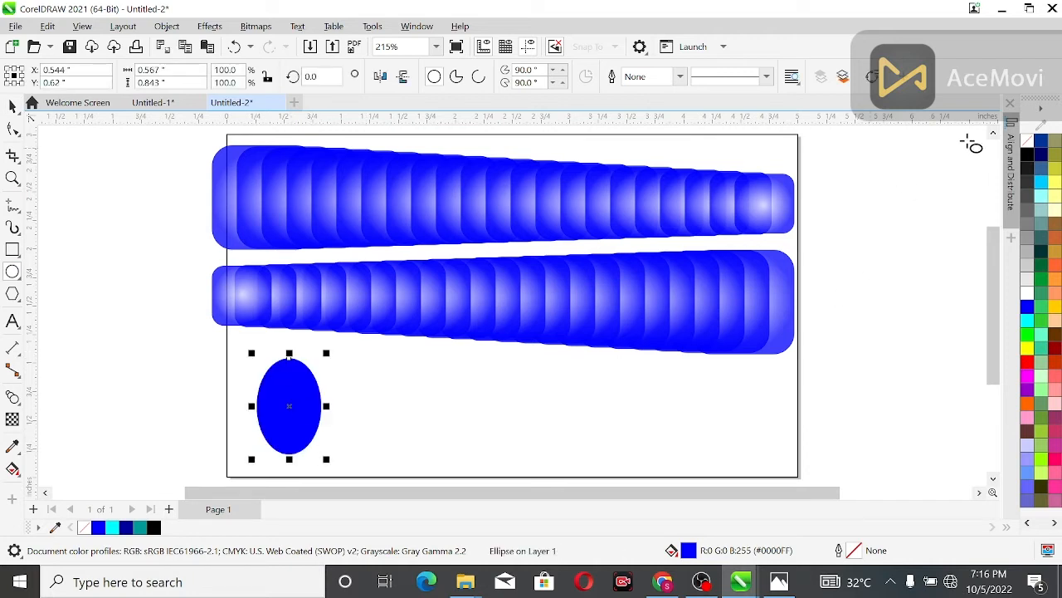
{"action": "right_click", "coordinate": [1029, 150]}
{"action": "left_click", "coordinate": [1028, 141]}
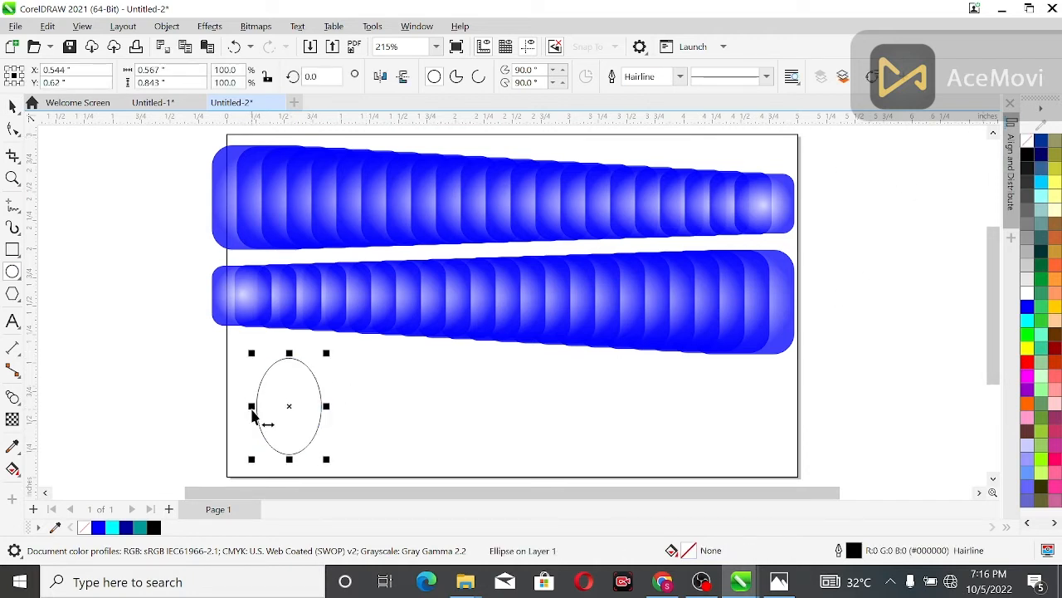
Step: Create a mirrored copy of the ellipse on its right and nudge it left to overlap the original
{"action": "left_click_drag", "start_coordinate": [252, 407], "coordinate": [340, 408]}
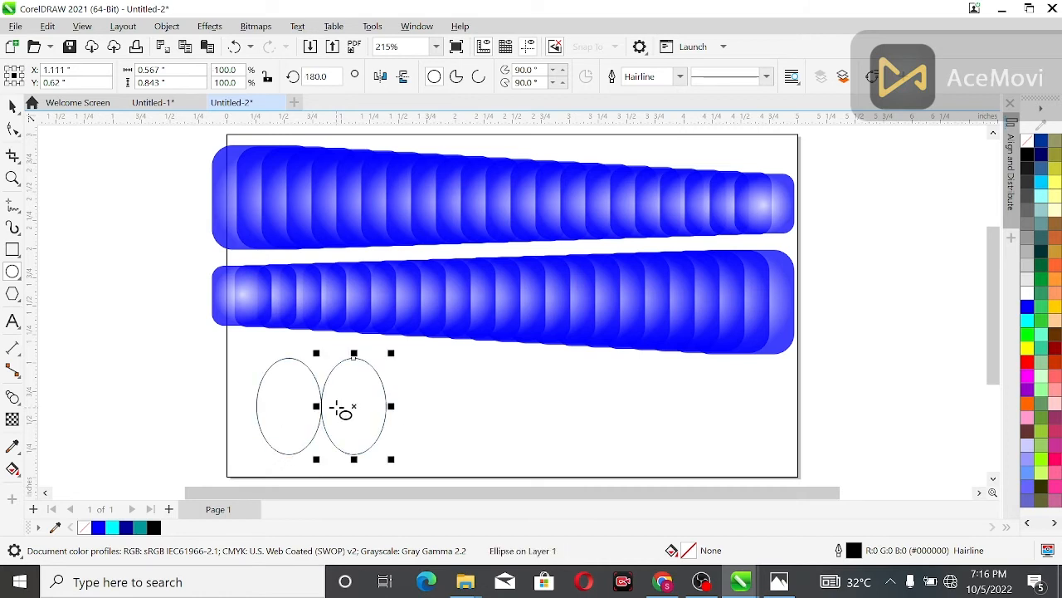
{"action": "left_click", "coordinate": [12, 106]}
{"action": "left_click", "coordinate": [169, 349]}
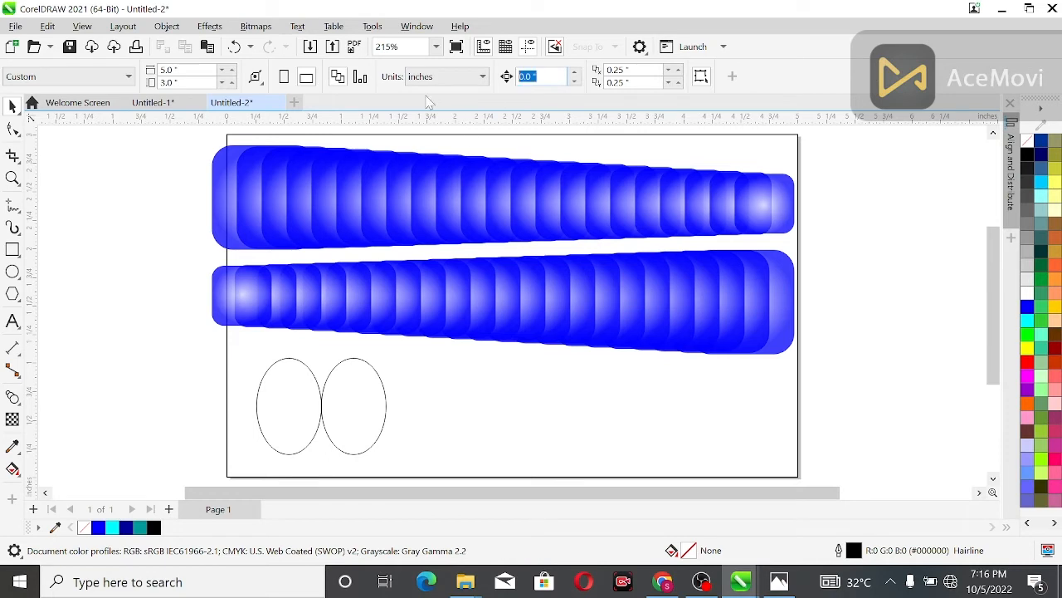
{"action": "left_click", "coordinate": [334, 403]}
{"action": "key", "text": "Left"}
{"action": "key", "text": "Left"}
{"action": "key", "text": "Left"}
{"action": "key", "text": "Left"}
{"action": "key", "text": "Left"}
{"action": "key", "text": "Left"}
{"action": "key", "text": "Left"}
{"action": "key", "text": "Left"}
{"action": "key", "text": "Left"}
{"action": "key", "text": "Left"}
{"action": "key", "text": "Left"}
{"action": "key", "text": "Left"}
{"action": "key", "text": "Left"}
{"action": "key", "text": "Left"}
{"action": "key", "text": "Left"}
{"action": "key", "text": "Left"}
{"action": "key", "text": "Left"}
{"action": "key", "text": "Left"}
Step: Intersect the two ellipses, move the resulting leaf shape aside and delete both original ellipses
{"action": "left_click", "coordinate": [313, 422], "text": "shift"}
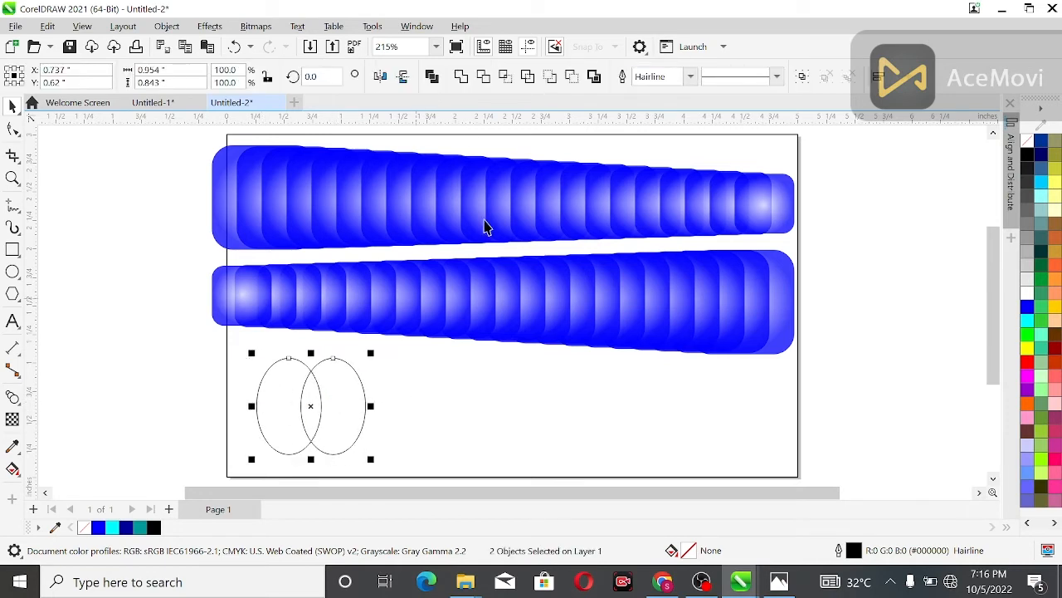
{"action": "left_click", "coordinate": [506, 78]}
{"action": "left_click_drag", "start_coordinate": [312, 406], "coordinate": [438, 406]}
{"action": "left_click_drag", "start_coordinate": [219, 347], "coordinate": [397, 490]}
{"action": "key", "text": "Delete"}
Step: Delete the two blue blends from the page
{"action": "scroll", "coordinate": [411, 366], "scroll_direction": "down", "scroll_amount": 1}
{"action": "left_click_drag", "start_coordinate": [224, 103], "coordinate": [174, 105]}
{"action": "left_click_drag", "start_coordinate": [240, 136], "coordinate": [719, 358]}
{"action": "key", "text": "Delete"}
Step: Centre the leaf shape on the page and delete the page-sized frame rectangle
{"action": "left_click", "coordinate": [433, 376]}
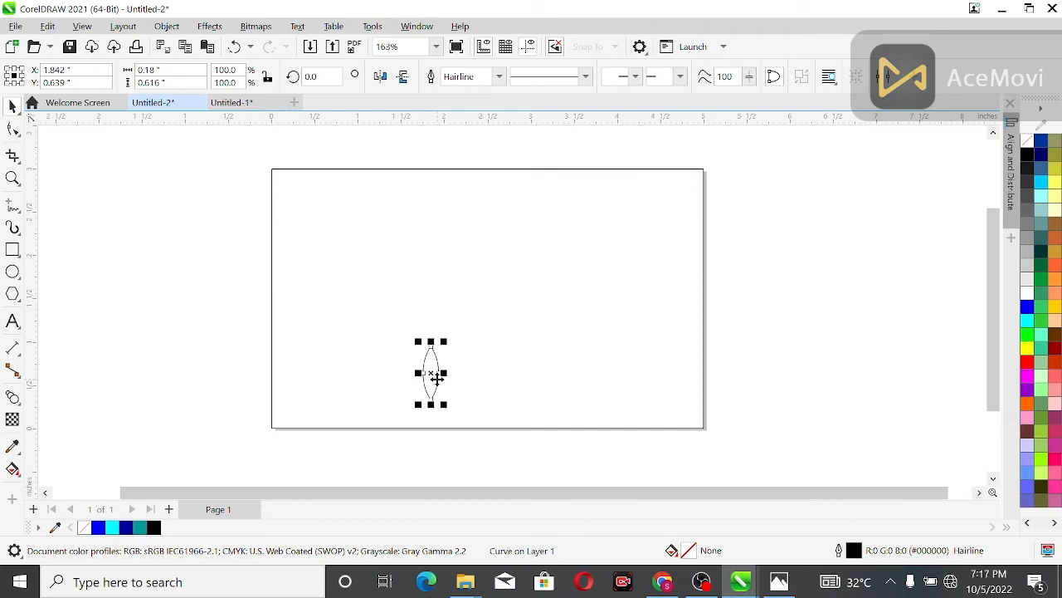
{"action": "key", "text": "p"}
{"action": "left_click", "coordinate": [431, 299]}
{"action": "left_click", "coordinate": [283, 235]}
{"action": "key", "text": "Delete"}
Step: Rotate the leaf shape clockwise to an angle of about 334 degrees
{"action": "left_click", "coordinate": [490, 309]}
{"action": "left_click", "coordinate": [488, 303]}
{"action": "left_click_drag", "start_coordinate": [510, 342], "coordinate": [487, 346]}
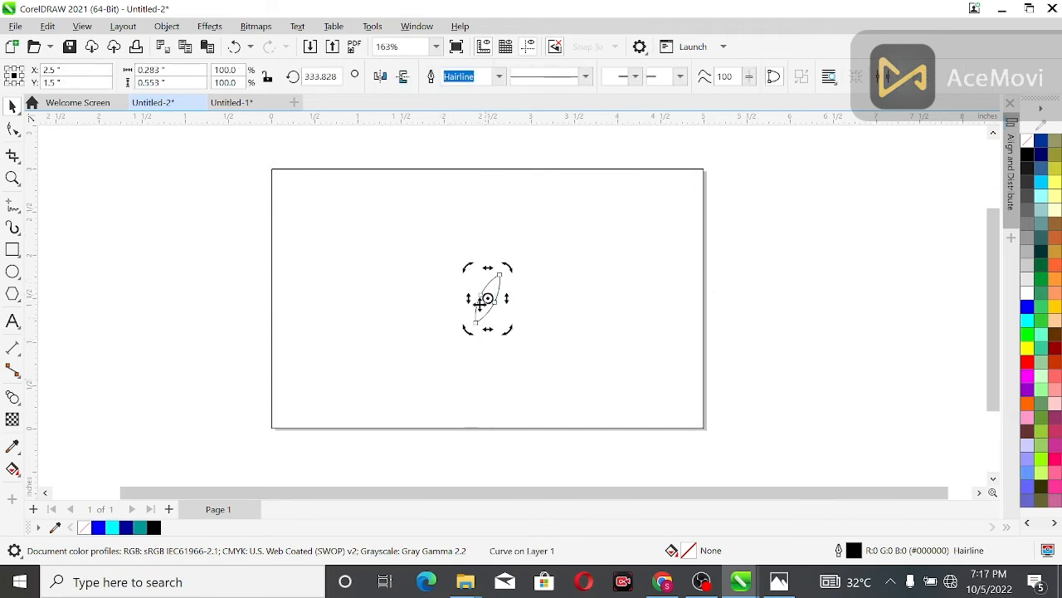
{"action": "left_click", "coordinate": [536, 273]}
{"action": "left_click", "coordinate": [491, 269]}
{"action": "left_click", "coordinate": [485, 299]}
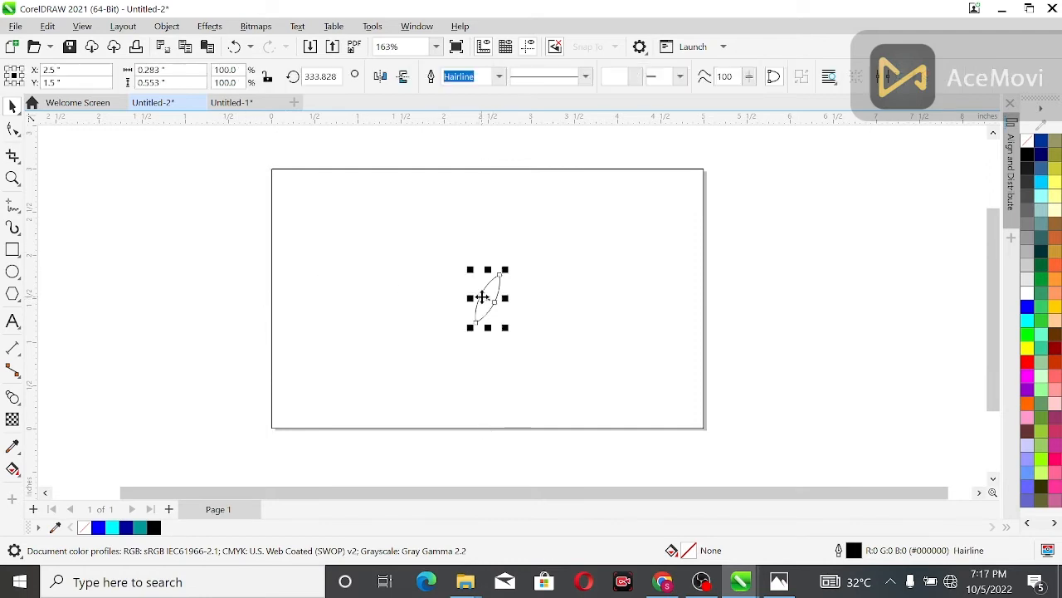
{"action": "left_click", "coordinate": [247, 274]}
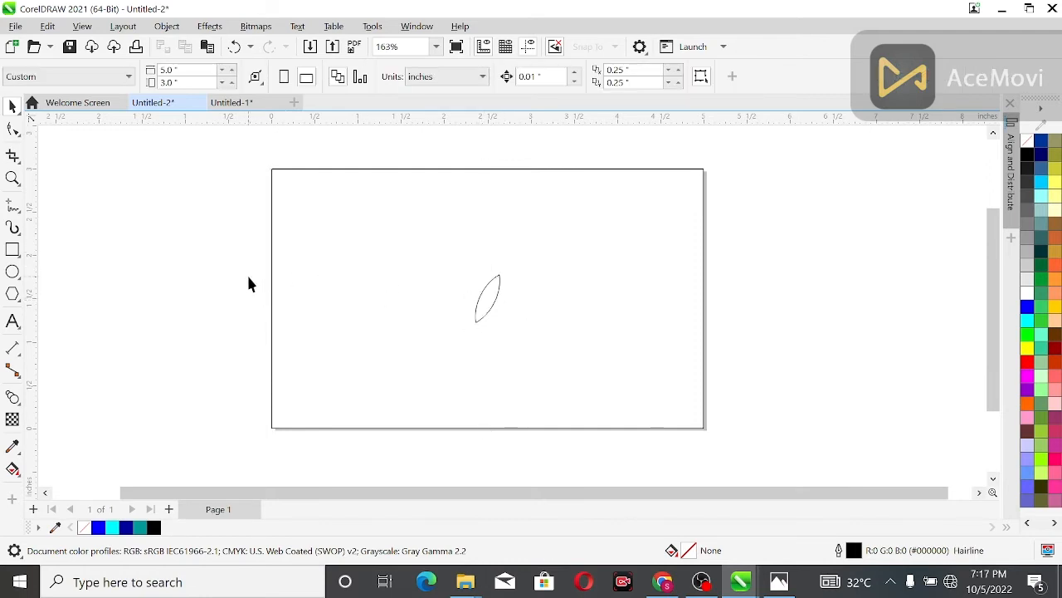
Step: Create a horizontally mirrored copy of the tilted leaf on its left to form a V-shaped pair
{"action": "scroll", "coordinate": [247, 274], "scroll_direction": "up", "scroll_amount": 1}
{"action": "left_click", "coordinate": [531, 314]}
{"action": "left_click_drag", "start_coordinate": [533, 307], "coordinate": [469, 307]}
{"action": "key", "text": "ctrl+z"}
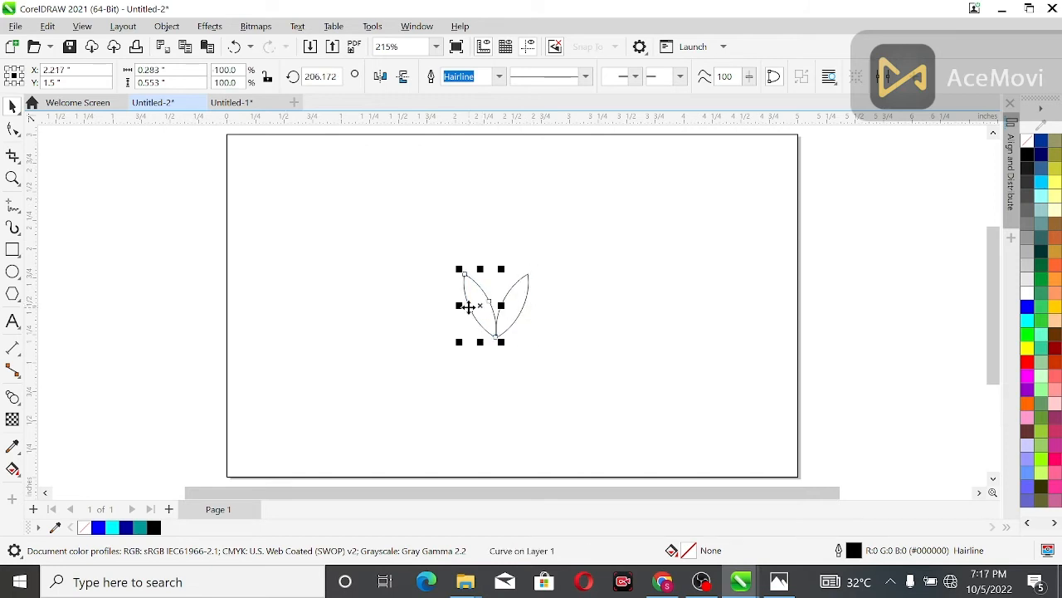
Step: Move the pair of leaves up near the top centre of the page
{"action": "left_click", "coordinate": [244, 246]}
{"action": "left_click_drag", "start_coordinate": [213, 230], "coordinate": [591, 360]}
{"action": "left_click_drag", "start_coordinate": [497, 307], "coordinate": [498, 198]}
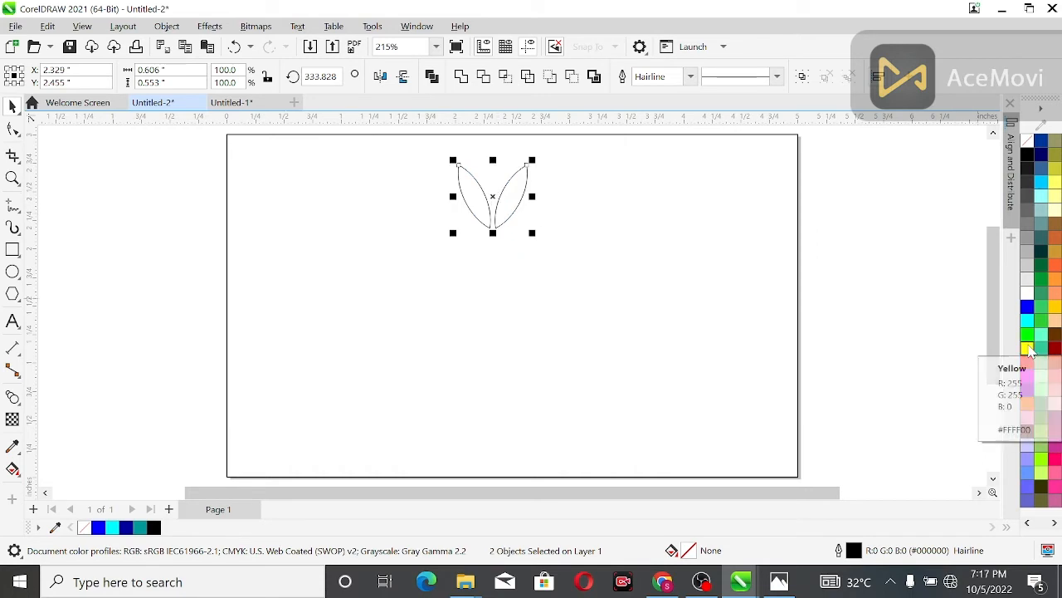
Step: Fill both leaves with red and remove their outlines
{"action": "left_click", "coordinate": [1027, 347]}
{"action": "left_click", "coordinate": [1027, 362]}
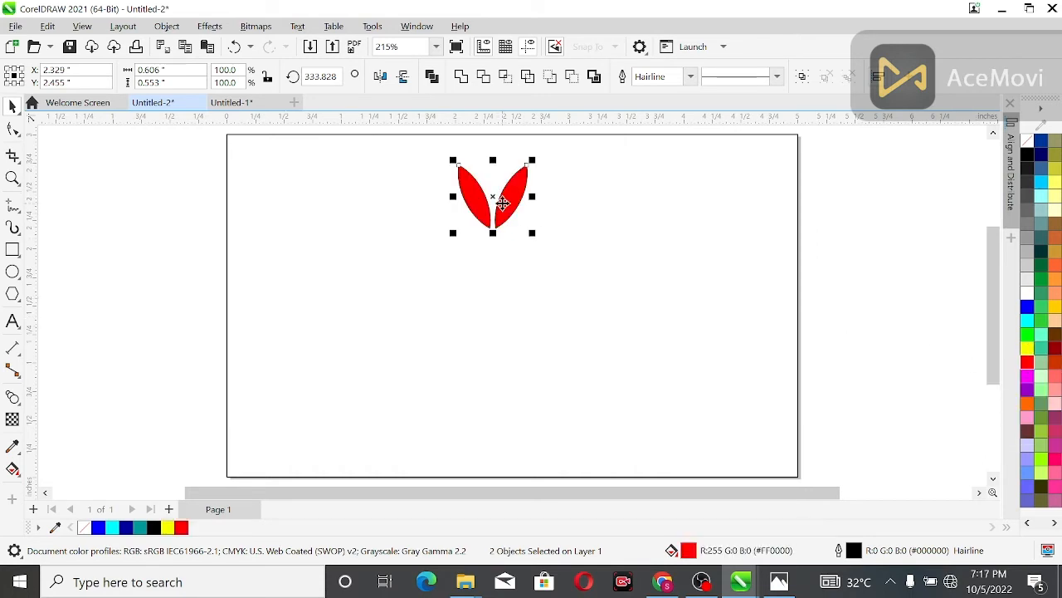
{"action": "right_click", "coordinate": [1030, 143]}
Step: Group the two red leaves
{"action": "left_click", "coordinate": [591, 205]}
{"action": "left_click", "coordinate": [512, 205]}
{"action": "left_click_drag", "start_coordinate": [191, 151], "coordinate": [614, 247]}
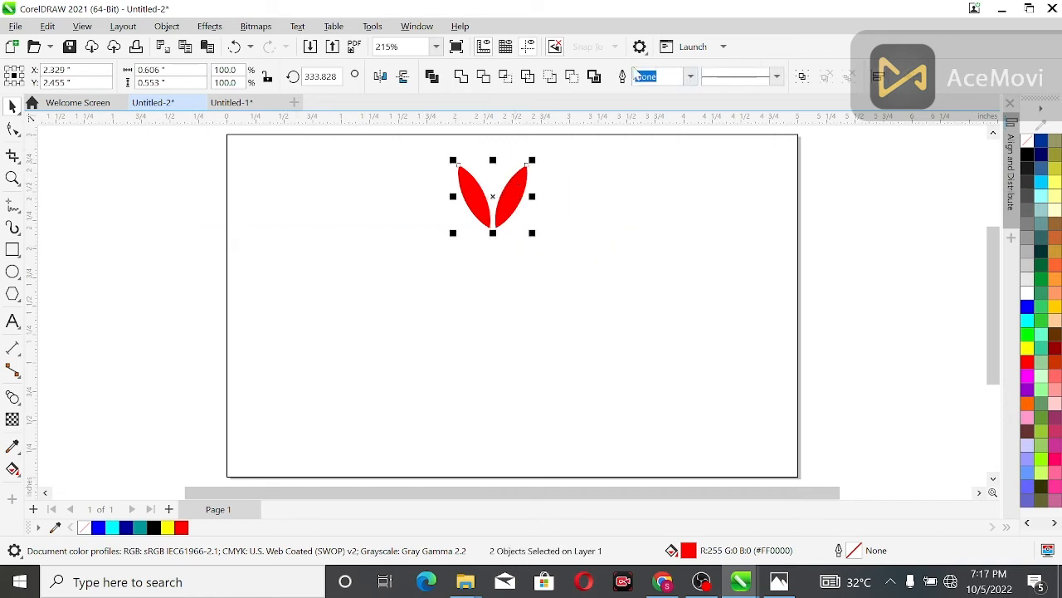
{"action": "left_click", "coordinate": [802, 77]}
Step: Place a copy of the leaf group near the bottom of the page and shrink it to about 0.35 inch wide
{"action": "left_click_drag", "start_coordinate": [496, 199], "coordinate": [488, 407]}
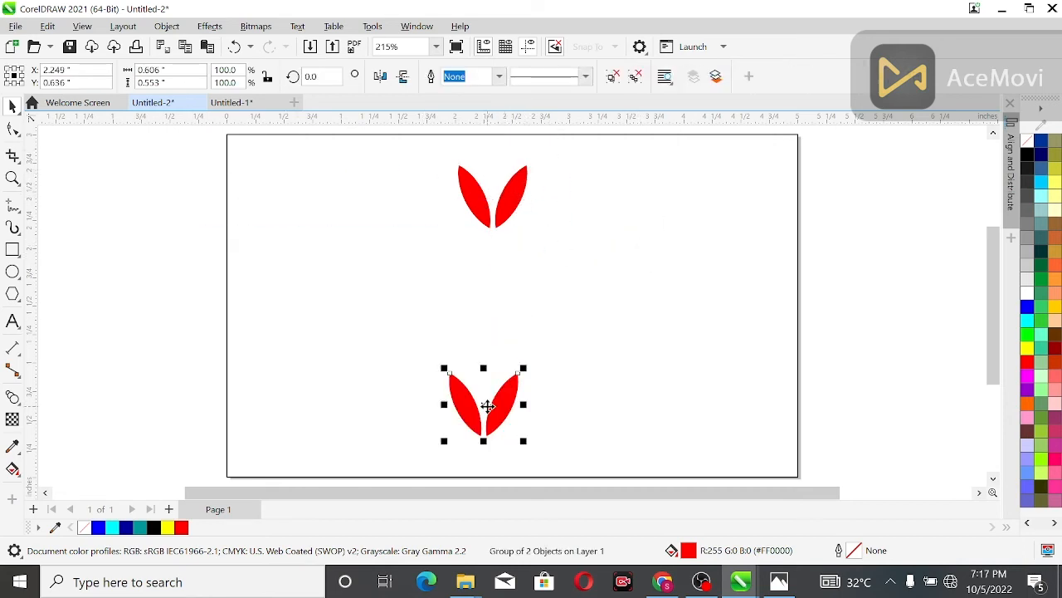
{"action": "left_click_drag", "start_coordinate": [524, 441], "coordinate": [508, 427]}
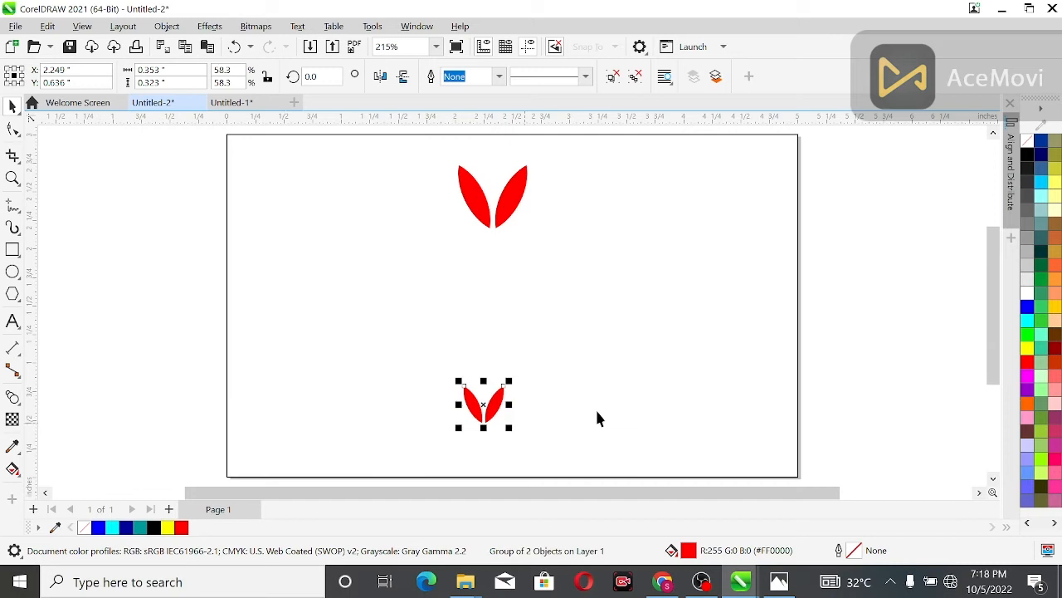
Step: Fill the small leaf pair with yellow and blend the large red leaf pair into it
{"action": "left_click", "coordinate": [1027, 348]}
{"action": "left_click", "coordinate": [17, 402]}
{"action": "left_click_drag", "start_coordinate": [486, 225], "coordinate": [477, 405]}
{"action": "left_click", "coordinate": [13, 105]}
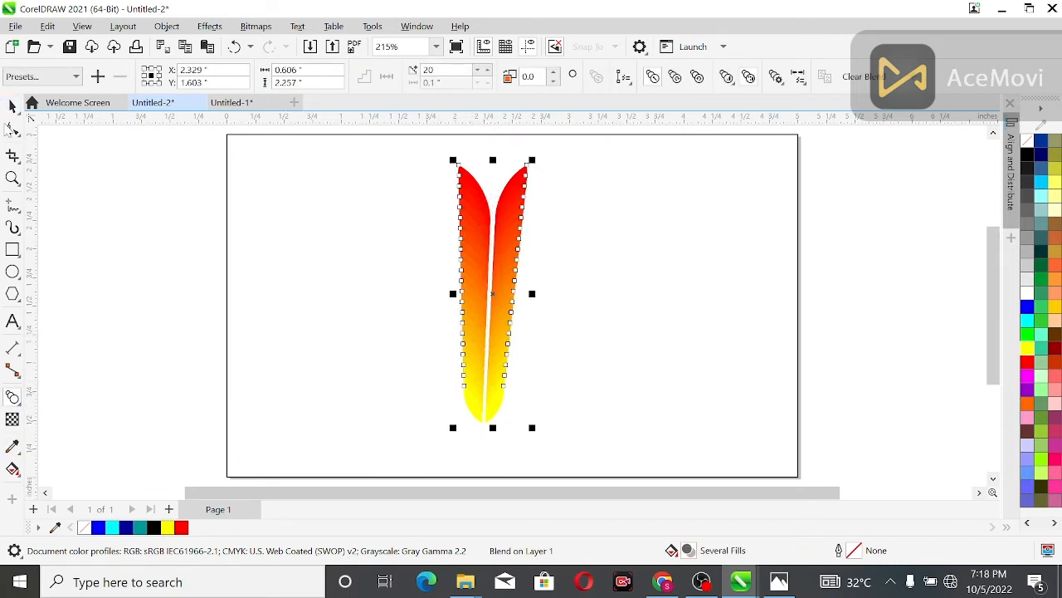
Step: Draw a circle about 1.57 inches in diameter and place it just beside the leaf blend, inside the page
{"action": "left_click", "coordinate": [13, 271]}
{"action": "left_click_drag", "start_coordinate": [629, 219], "coordinate": [774, 399]}
{"action": "left_click", "coordinate": [13, 106]}
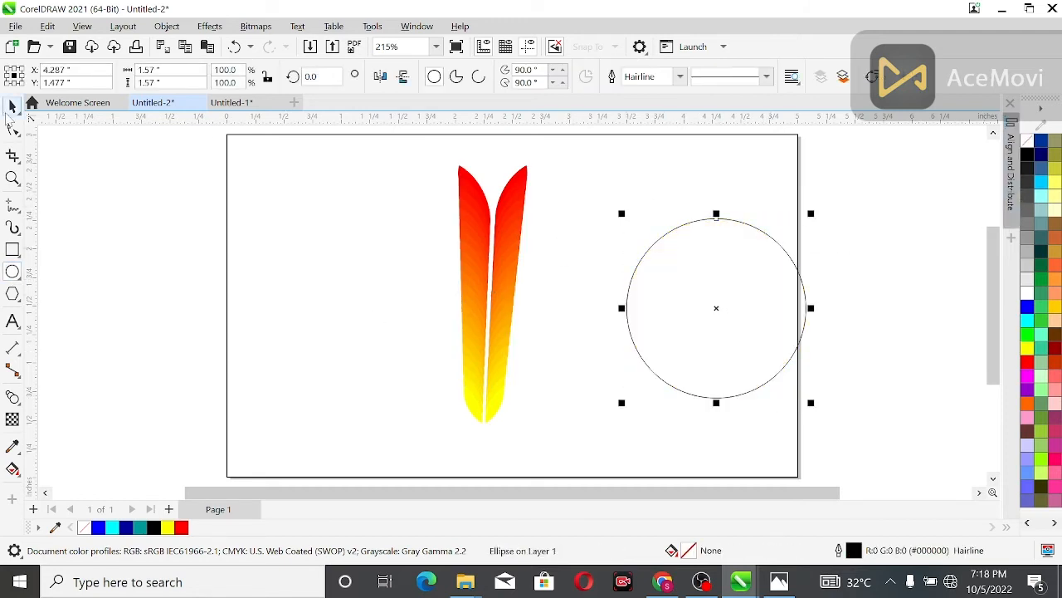
{"action": "left_click_drag", "start_coordinate": [717, 308], "coordinate": [668, 291]}
Step: Attach the leaf blend to the circle as its new path and set it to 15 steps
{"action": "left_click", "coordinate": [506, 292]}
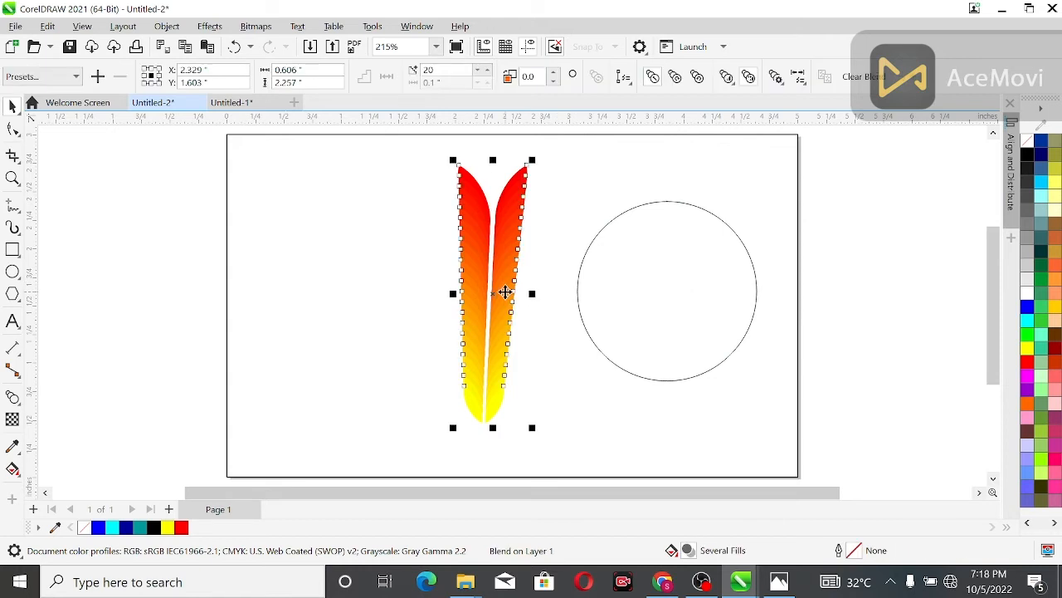
{"action": "left_click", "coordinate": [623, 77]}
{"action": "left_click", "coordinate": [639, 95]}
{"action": "left_click", "coordinate": [653, 201]}
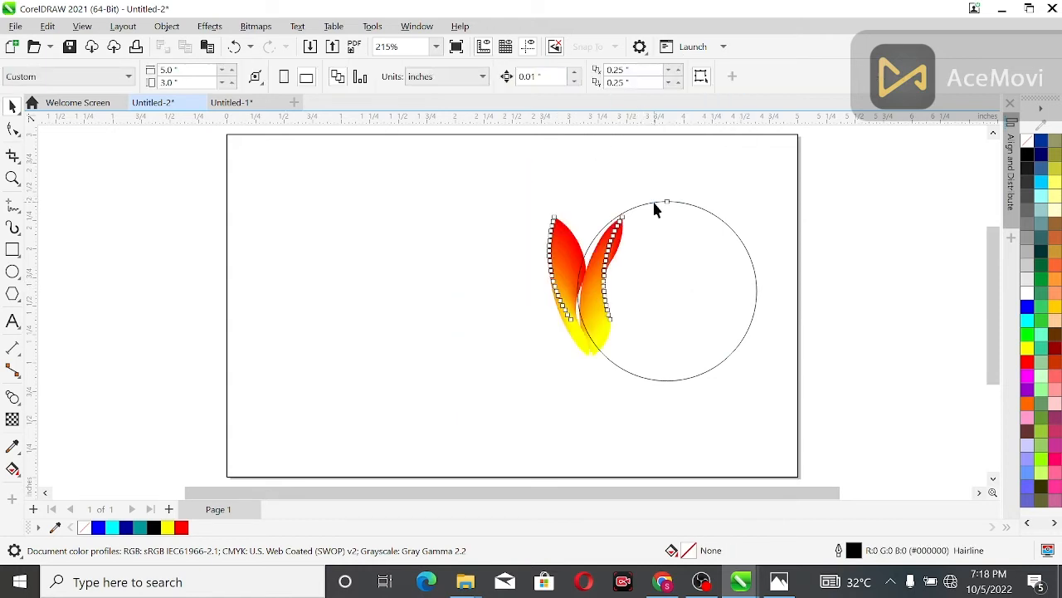
{"action": "left_click", "coordinate": [478, 70]}
{"action": "left_click", "coordinate": [478, 70]}
{"action": "left_click", "coordinate": [478, 70]}
{"action": "left_click", "coordinate": [478, 70]}
{"action": "left_click", "coordinate": [478, 71]}
Step: Spread the blend along the full circular path and rotate all its objects to follow the curve
{"action": "left_click", "coordinate": [731, 81]}
{"action": "left_click", "coordinate": [799, 77]}
{"action": "left_click", "coordinate": [775, 76]}
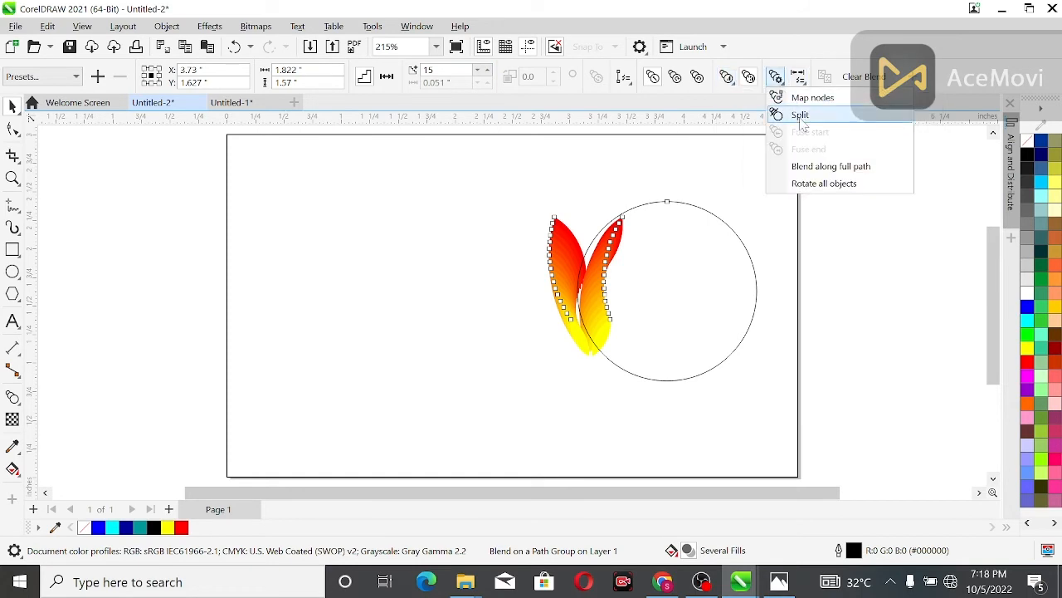
{"action": "left_click", "coordinate": [813, 172]}
{"action": "left_click", "coordinate": [775, 76]}
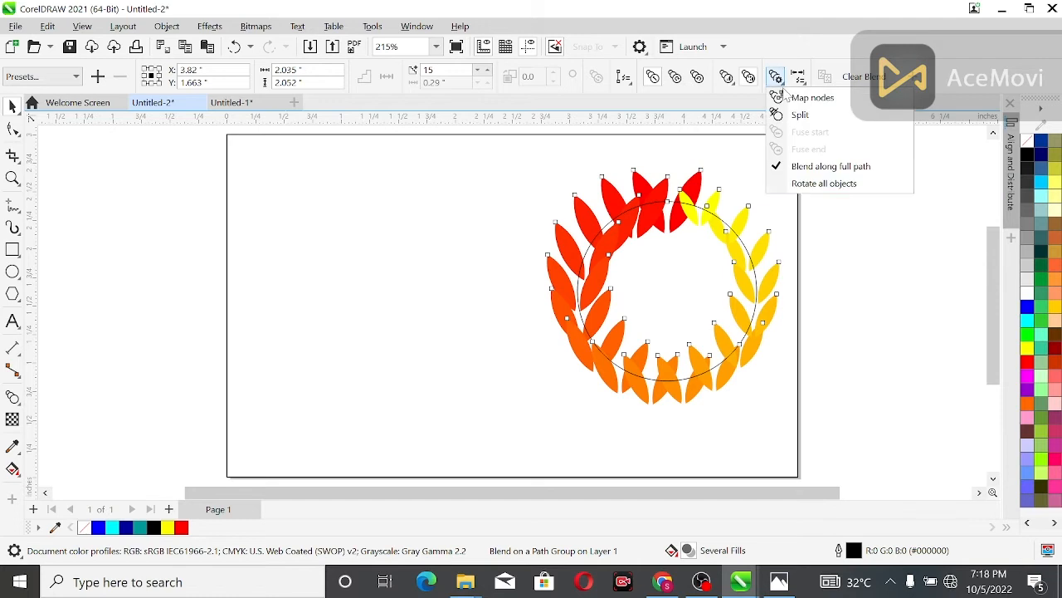
{"action": "left_click", "coordinate": [818, 183]}
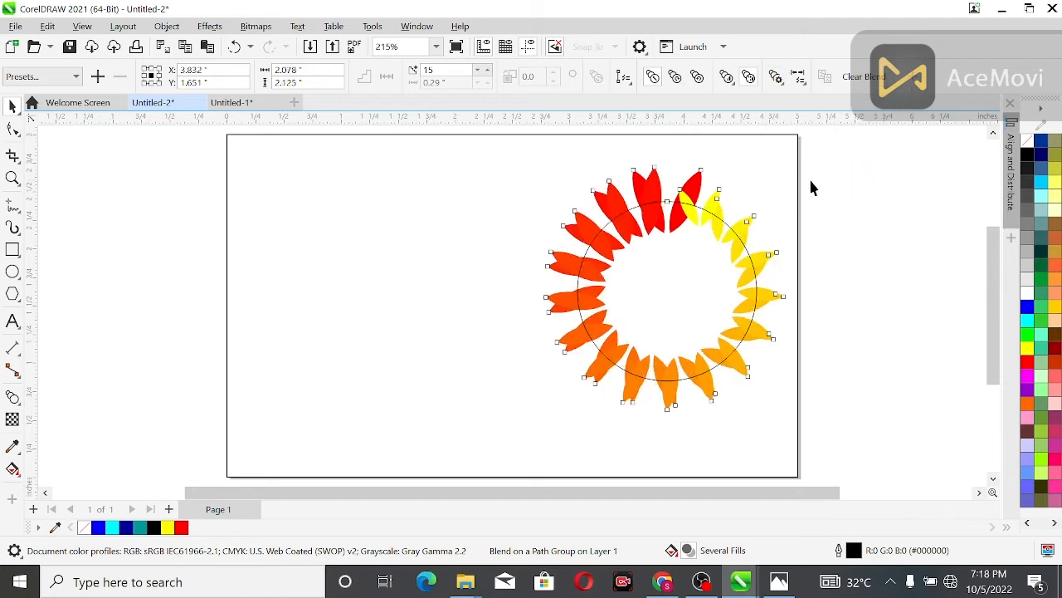
{"action": "left_click", "coordinate": [858, 169]}
Step: Rotate the blend's yellow end leaf pair to about 52° and its red end leaf pair to about 87°
{"action": "double_click", "coordinate": [712, 203]}
{"action": "left_click_drag", "start_coordinate": [672, 232], "coordinate": [705, 250]}
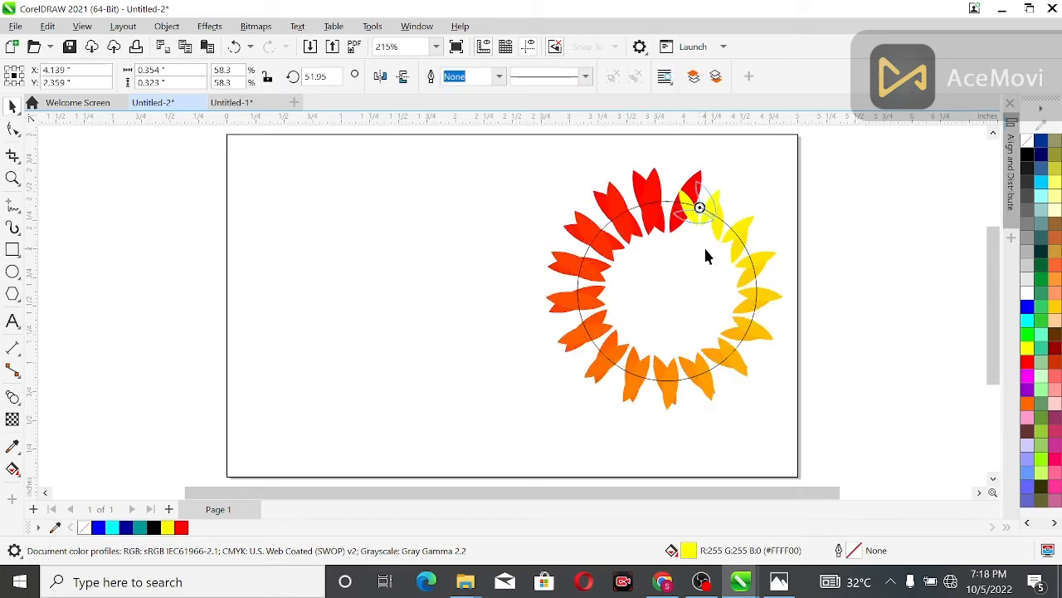
{"action": "left_click", "coordinate": [770, 232]}
{"action": "left_click", "coordinate": [683, 194]}
{"action": "left_click", "coordinate": [683, 194]}
{"action": "left_click_drag", "start_coordinate": [718, 170], "coordinate": [625, 157]}
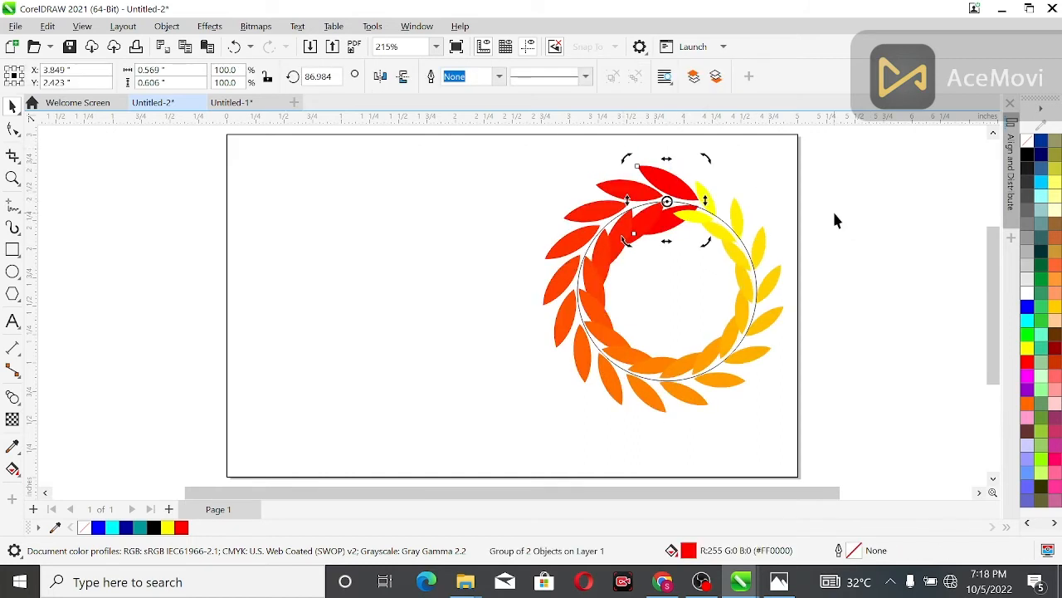
{"action": "left_click", "coordinate": [836, 220]}
Step: Set the number of blend steps in the leaf wreath to 7
{"action": "left_click", "coordinate": [670, 214]}
{"action": "left_click", "coordinate": [587, 220]}
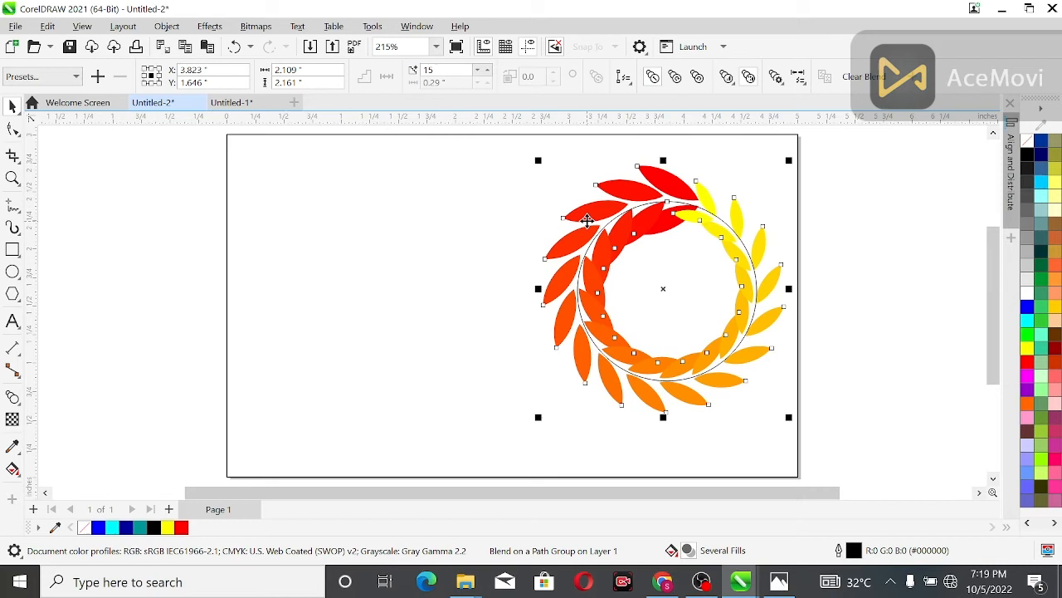
{"action": "left_click", "coordinate": [478, 71]}
{"action": "left_click", "coordinate": [478, 72]}
{"action": "left_click", "coordinate": [478, 72]}
{"action": "left_click", "coordinate": [479, 72]}
{"action": "left_click", "coordinate": [478, 71]}
{"action": "left_click", "coordinate": [478, 71]}
{"action": "left_click", "coordinate": [478, 71]}
{"action": "left_click", "coordinate": [478, 71]}
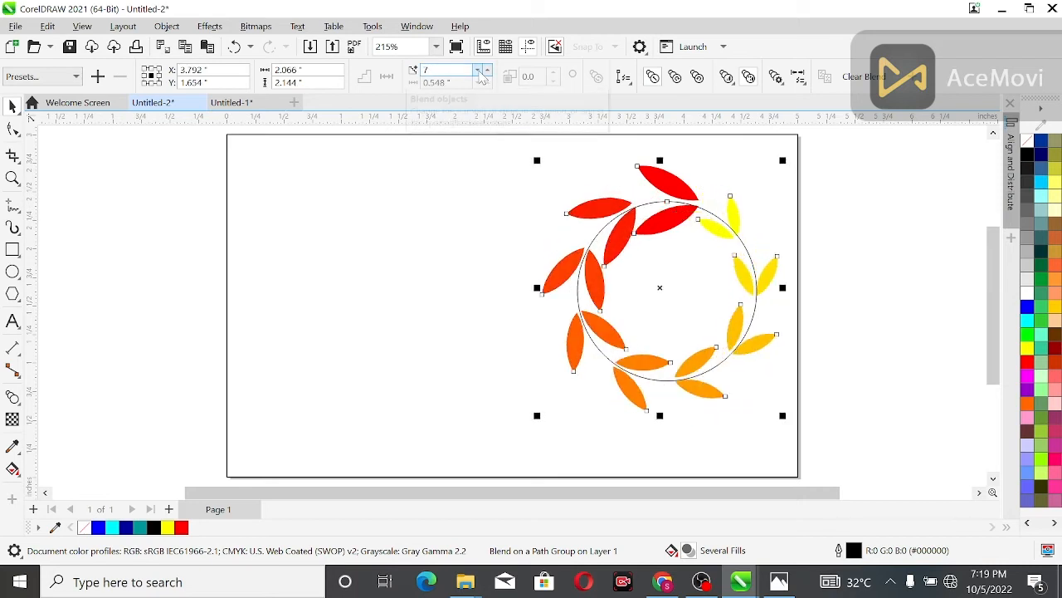
{"action": "left_click", "coordinate": [849, 216]}
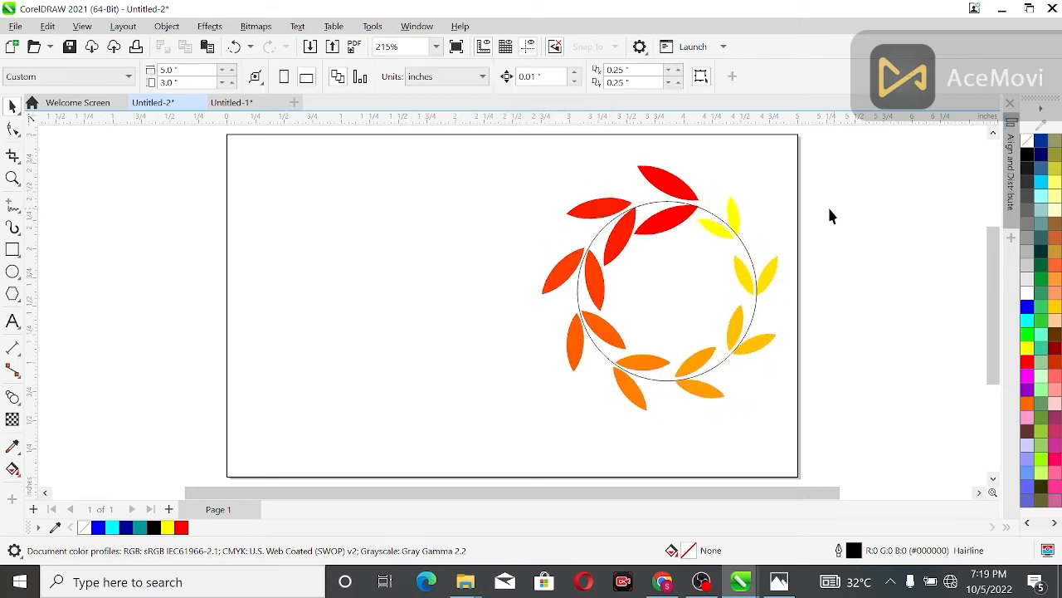
Step: Scale the wreath's red end leaf pair down to about 74%
{"action": "left_click", "coordinate": [678, 192]}
{"action": "left_click", "coordinate": [661, 192]}
{"action": "mouse_move", "coordinate": [627, 243]}
{"action": "left_mouse_down"}
{"action": "mouse_move", "coordinate": [640, 256]}
{"action": "mouse_move", "coordinate": [635, 246]}
{"action": "left_mouse_up"}
{"action": "left_click", "coordinate": [828, 218]}
{"action": "left_click", "coordinate": [661, 202]}
{"action": "left_click_drag", "start_coordinate": [626, 160], "coordinate": [638, 167]}
Step: Try to shrink the yellow end leaf pair of the wreath
{"action": "left_click", "coordinate": [735, 217]}
{"action": "left_click", "coordinate": [735, 218]}
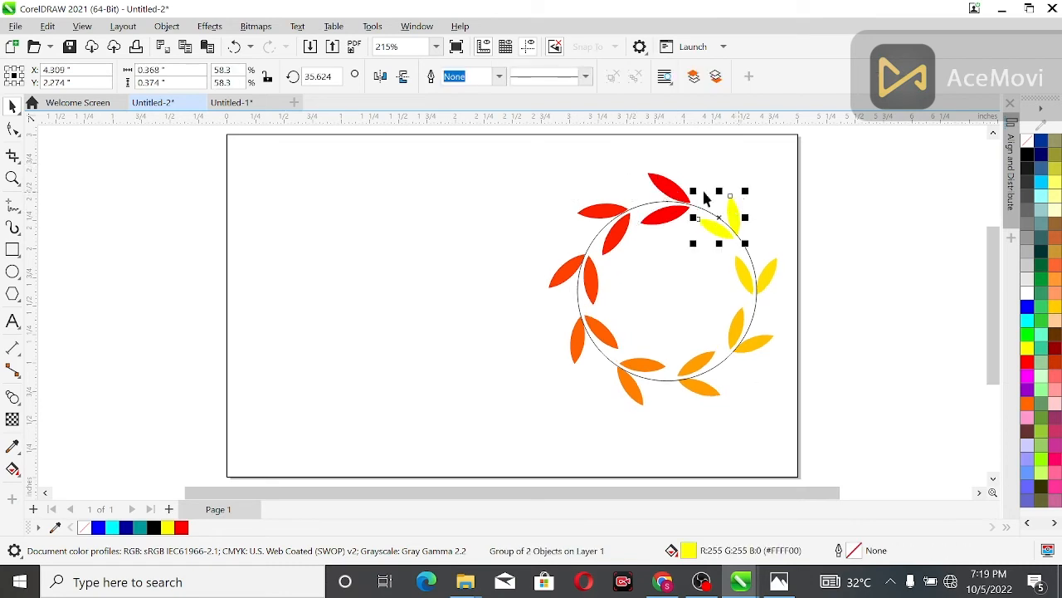
{"action": "left_click_drag", "start_coordinate": [690, 195], "coordinate": [694, 200]}
{"action": "left_click", "coordinate": [789, 208]}
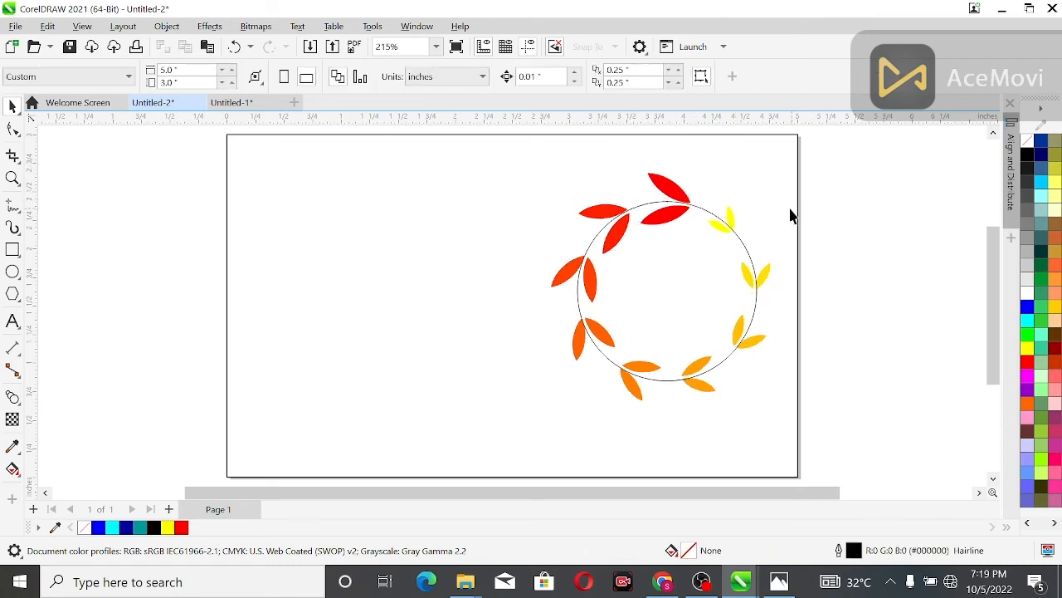
Step: Undo the last size change of the yellow leaf pair
{"action": "left_click", "coordinate": [673, 201]}
{"action": "left_click", "coordinate": [664, 217]}
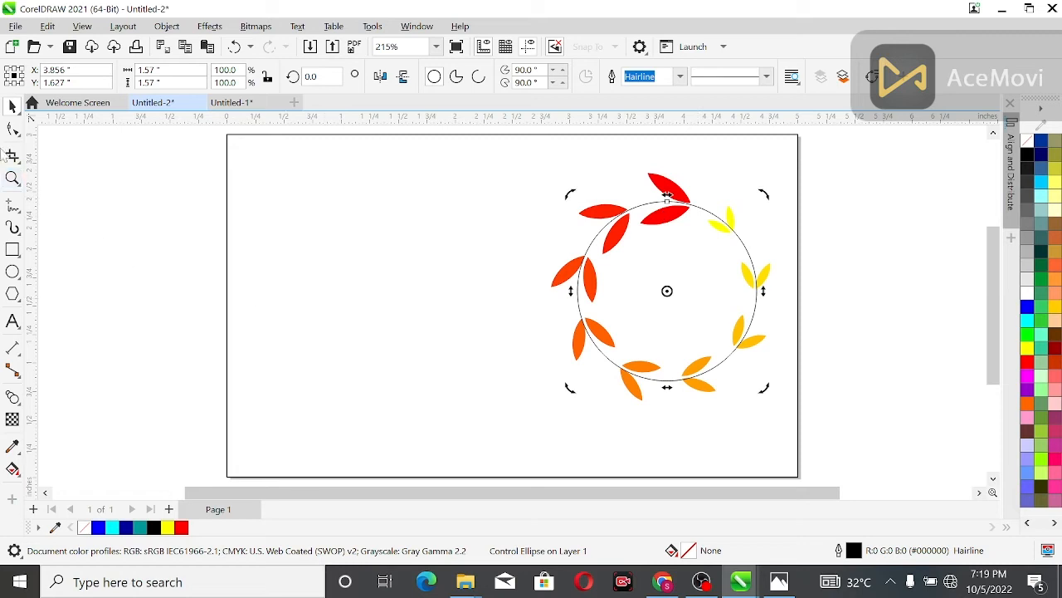
{"action": "key", "text": "z"}
{"action": "left_click", "coordinate": [513, 322]}
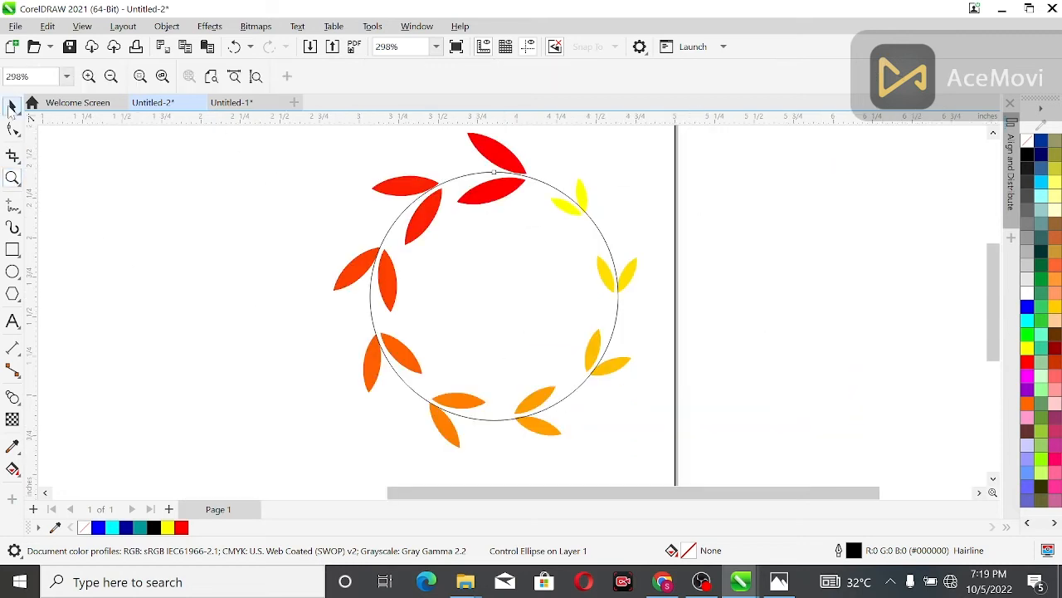
{"action": "key", "text": "ctrl+z"}
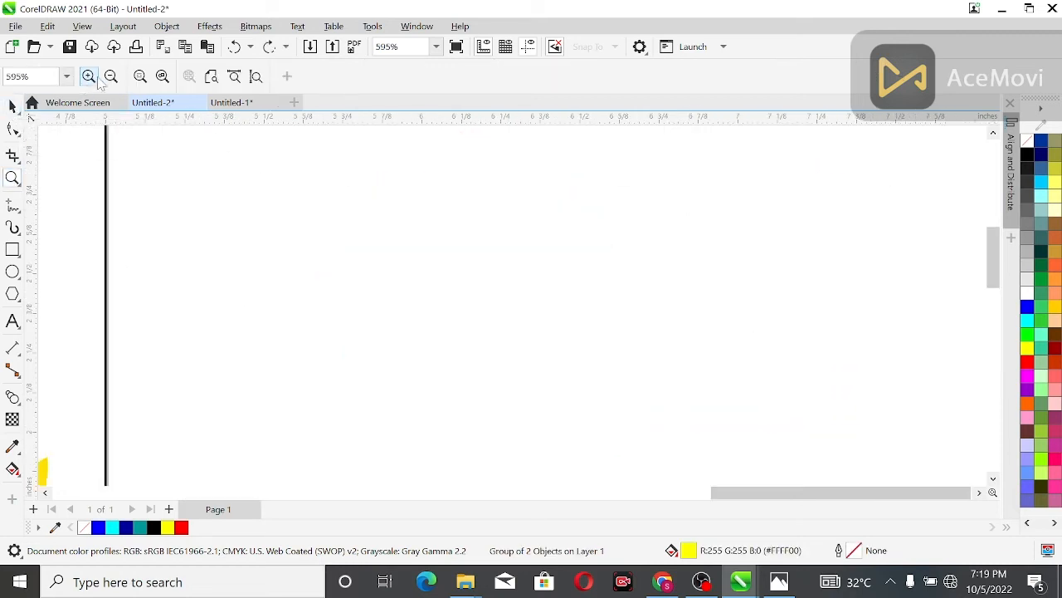
Step: Rotate the wreath's red end leaf pair slightly to fit the circle's curve
{"action": "left_click_drag", "start_coordinate": [524, 494], "coordinate": [466, 495]}
{"action": "left_click_drag", "start_coordinate": [994, 284], "coordinate": [993, 321]}
{"action": "key", "text": "space"}
{"action": "left_click", "coordinate": [423, 222]}
{"action": "left_click", "coordinate": [424, 199]}
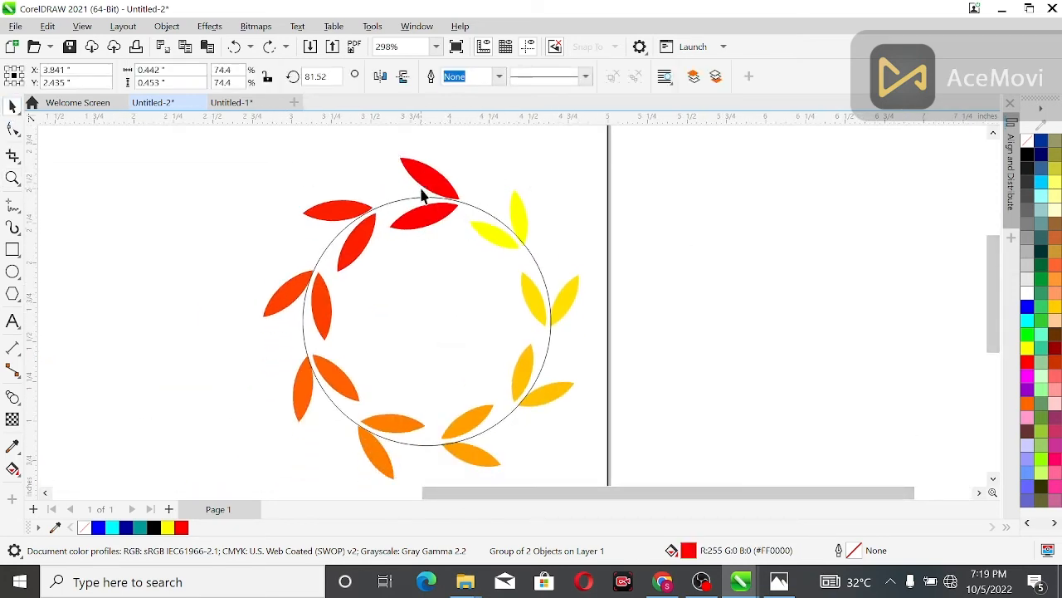
{"action": "left_click_drag", "start_coordinate": [464, 237], "coordinate": [465, 231]}
Step: Rotate the wreath's yellow end leaf pair to about 43° so it follows the circle
{"action": "left_click", "coordinate": [495, 237]}
{"action": "left_click", "coordinate": [506, 236]}
{"action": "left_click", "coordinate": [515, 218]}
{"action": "left_click", "coordinate": [501, 226]}
{"action": "left_click_drag", "start_coordinate": [457, 262], "coordinate": [463, 272]}
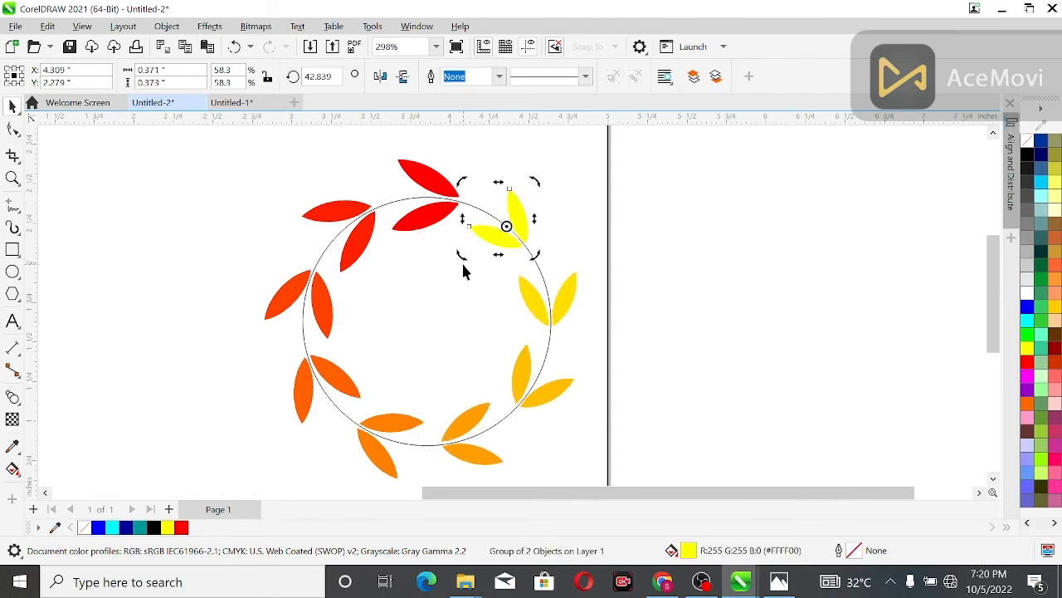
{"action": "left_click", "coordinate": [659, 268]}
Step: Fill the path circle with light yellow (#FFFF66) and remove its outline
{"action": "scroll", "coordinate": [654, 268], "scroll_direction": "up", "scroll_amount": 1}
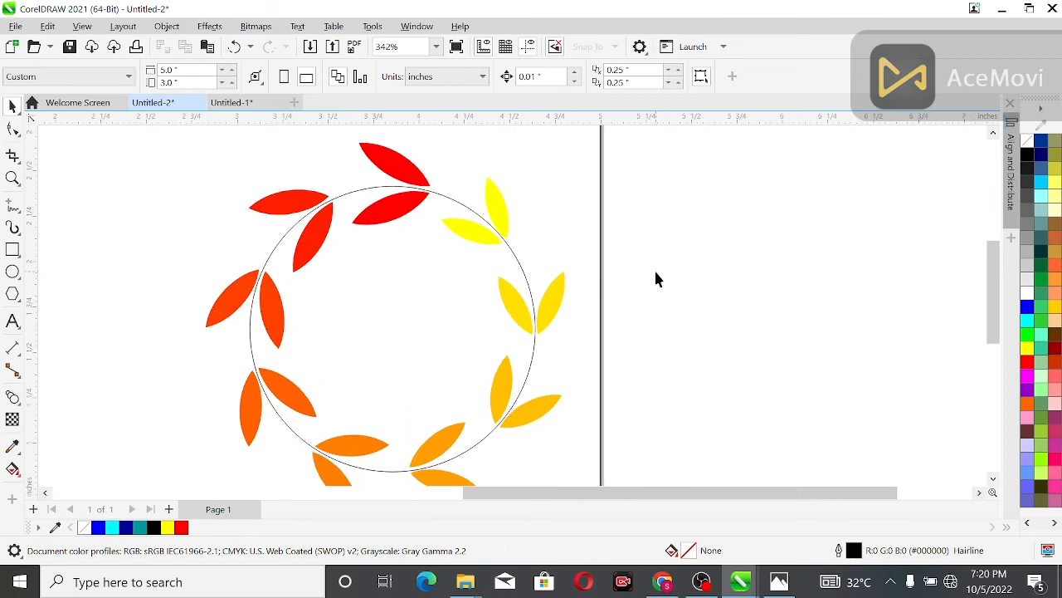
{"action": "left_click", "coordinate": [515, 257]}
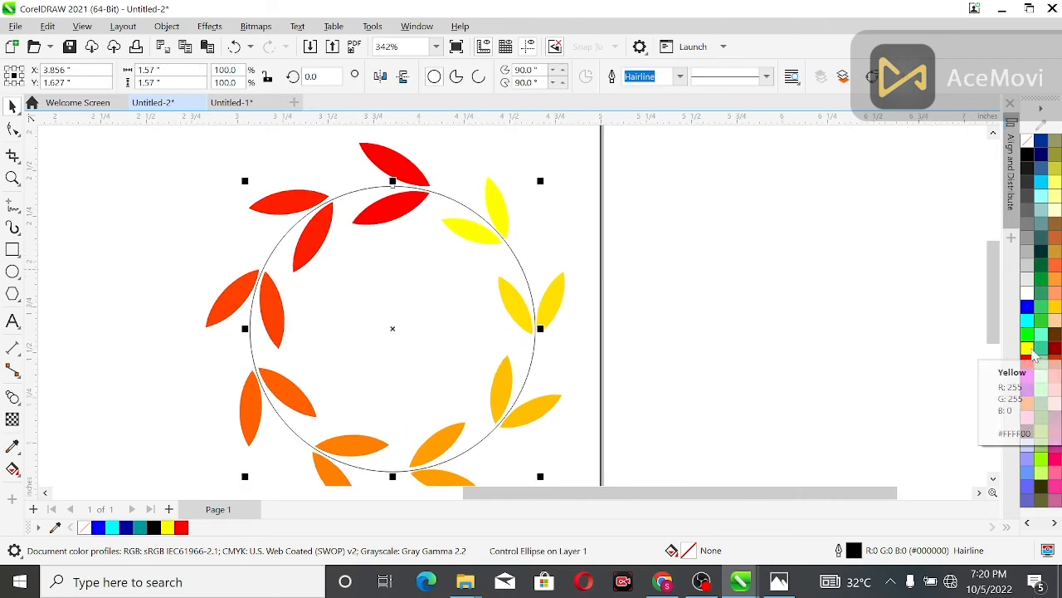
{"action": "left_click", "coordinate": [1054, 193]}
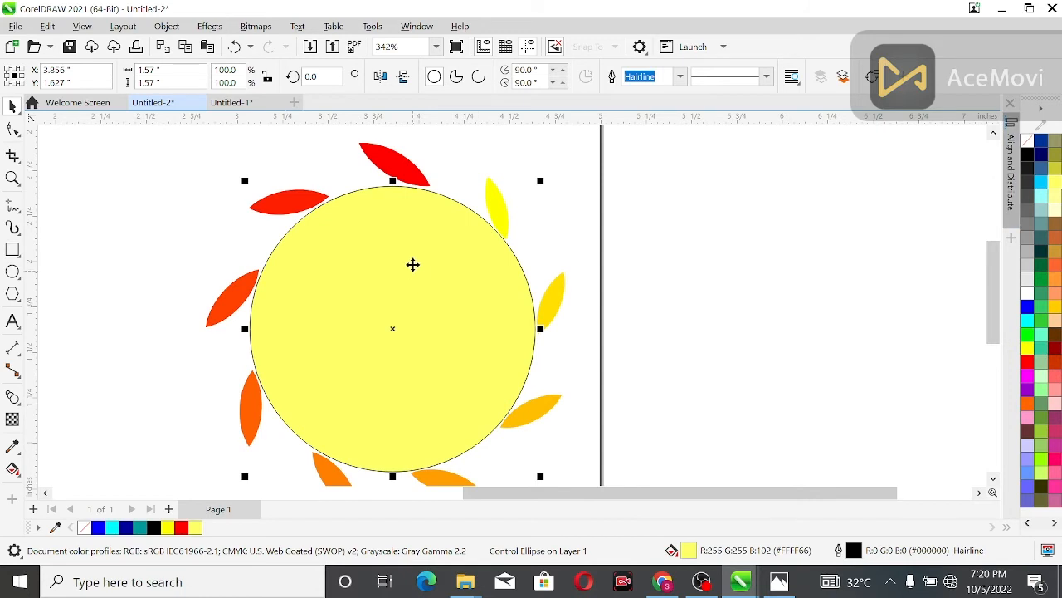
{"action": "left_click", "coordinate": [476, 291]}
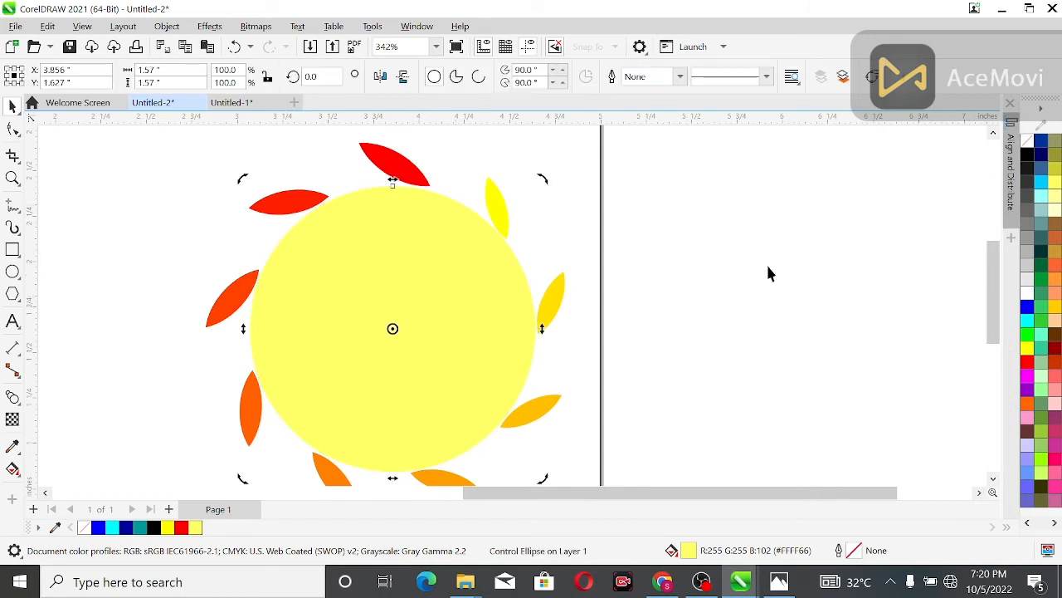
Step: Fill the circle with black and send it behind the leaves
{"action": "left_click", "coordinate": [1027, 155]}
{"action": "left_click", "coordinate": [484, 322]}
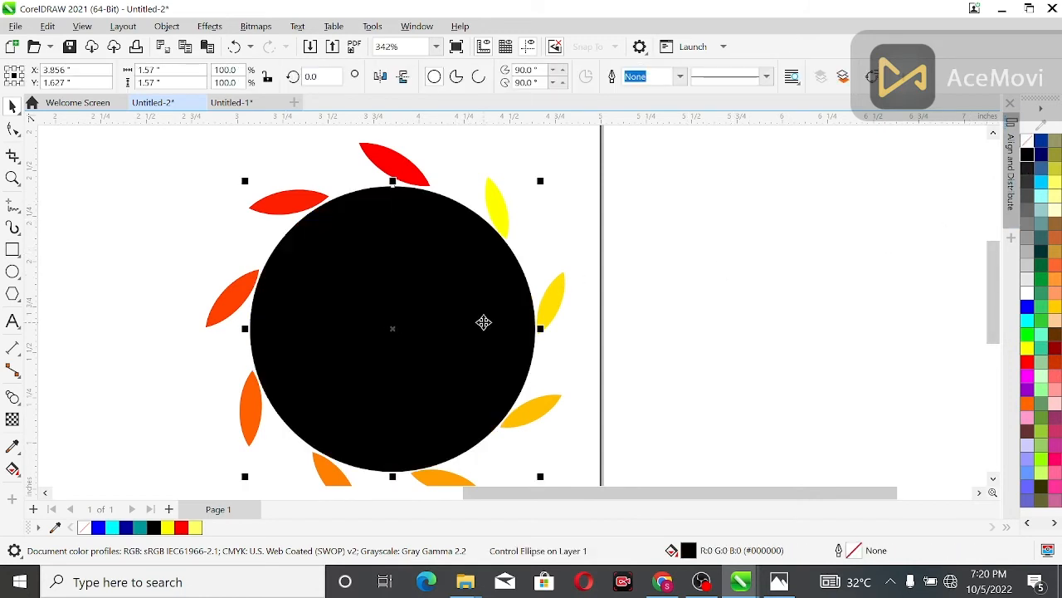
{"action": "key", "text": "shift+Page_Down"}
{"action": "left_click", "coordinate": [669, 268]}
{"action": "scroll", "coordinate": [669, 269], "scroll_direction": "down", "scroll_amount": 3}
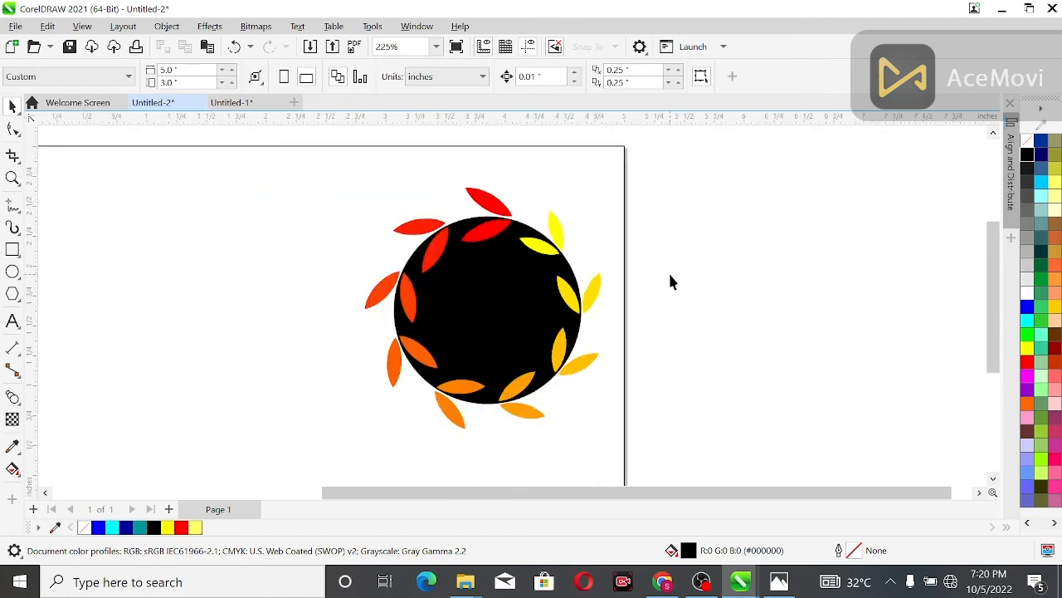
Step: Group the black circle together with its leaf wreath
{"action": "scroll", "coordinate": [671, 282], "scroll_direction": "down", "scroll_amount": 1}
{"action": "left_click_drag", "start_coordinate": [611, 166], "coordinate": [450, 432]}
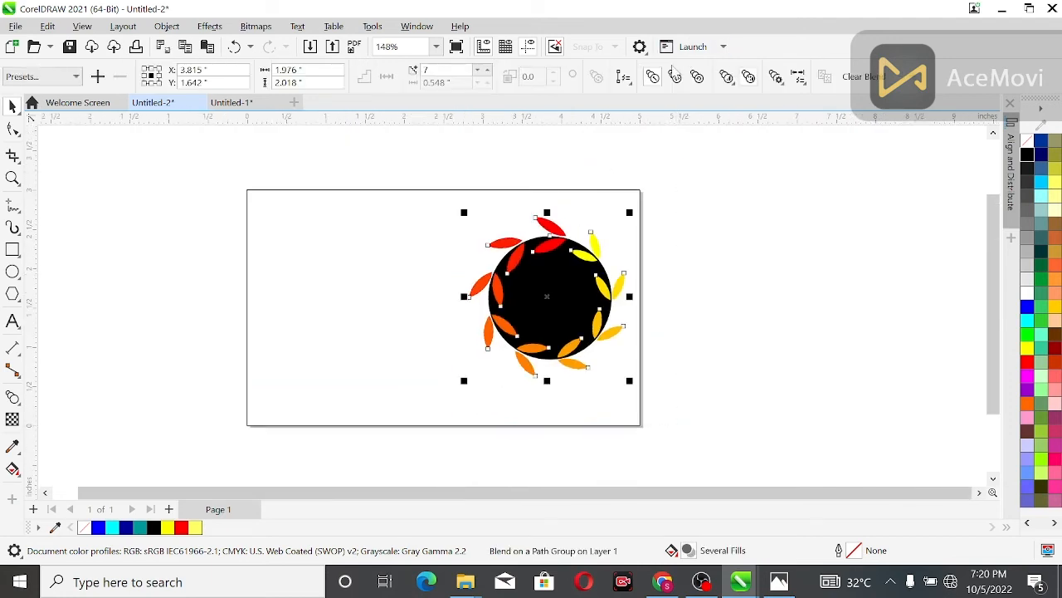
{"action": "left_click", "coordinate": [448, 156]}
{"action": "left_click_drag", "start_coordinate": [521, 211], "coordinate": [731, 421]}
{"action": "left_click", "coordinate": [562, 278]}
{"action": "left_click_drag", "start_coordinate": [662, 145], "coordinate": [434, 397]}
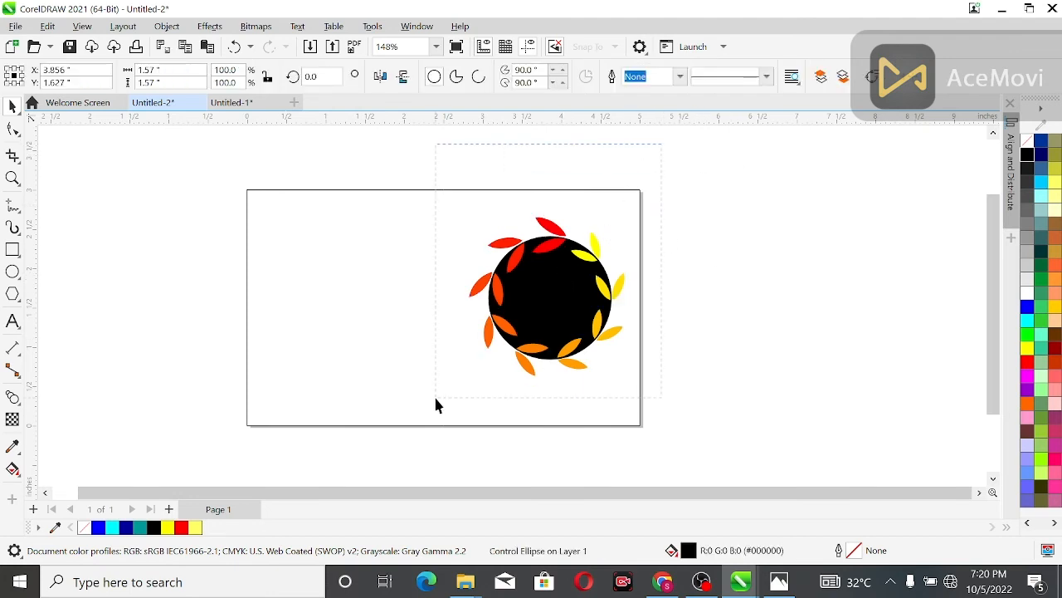
{"action": "key", "text": "ctrl+g"}
{"action": "left_click", "coordinate": [731, 340]}
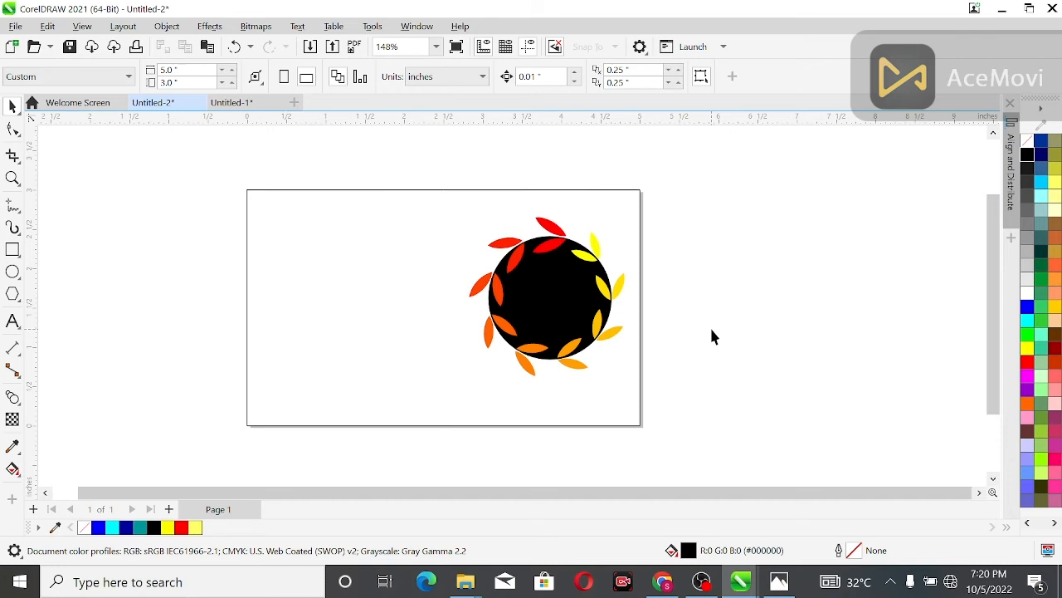
Step: Draw an unfilled square about 2.48 inches wide in the empty page area beside the wreath
{"action": "scroll", "coordinate": [158, 288], "scroll_direction": "up", "scroll_amount": 2}
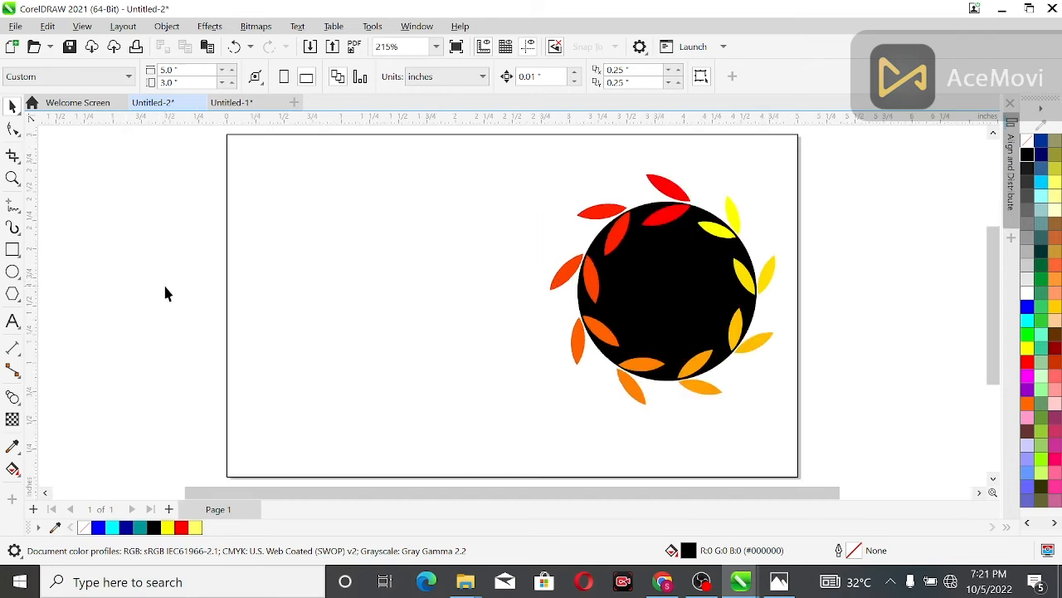
{"action": "scroll", "coordinate": [164, 293], "scroll_direction": "up", "scroll_amount": 1}
{"action": "left_click", "coordinate": [12, 249]}
{"action": "left_click_drag", "start_coordinate": [263, 157], "coordinate": [584, 382]}
{"action": "left_click", "coordinate": [1030, 143]}
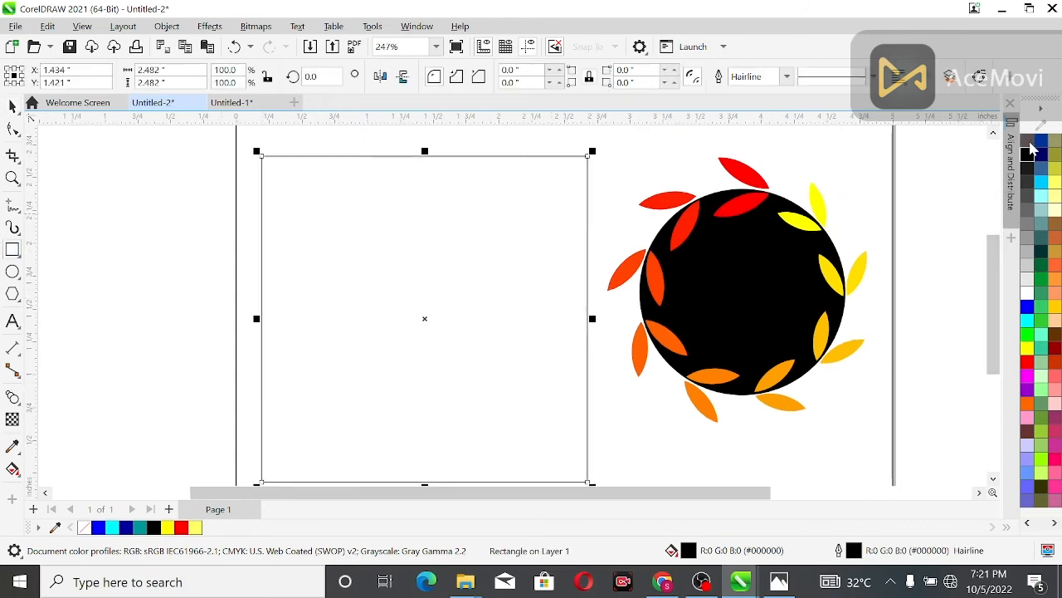
Step: Create a concentric copy of the square scaled to about 0.8 inch wide and fill it with pink (#FF0066)
{"action": "left_click_drag", "start_coordinate": [992, 269], "coordinate": [993, 280]}
{"action": "left_click_drag", "start_coordinate": [596, 469], "coordinate": [538, 359]}
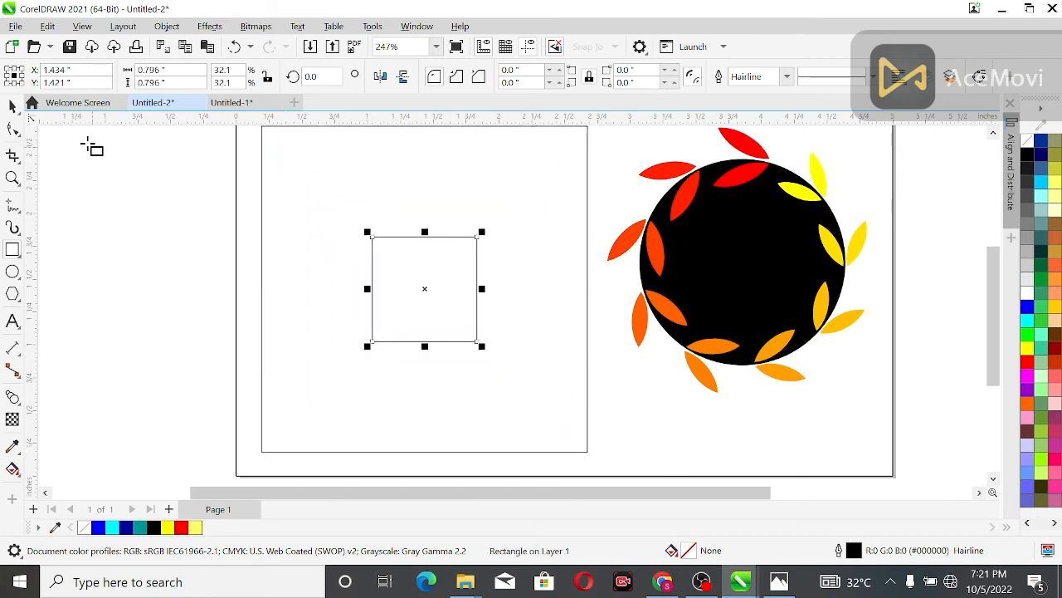
{"action": "key", "text": "space"}
{"action": "left_click", "coordinate": [1055, 461]}
Step: Fill the large outer square with blue-violet (#3300CC)
{"action": "scroll", "coordinate": [1043, 348], "scroll_direction": "down", "scroll_amount": 1}
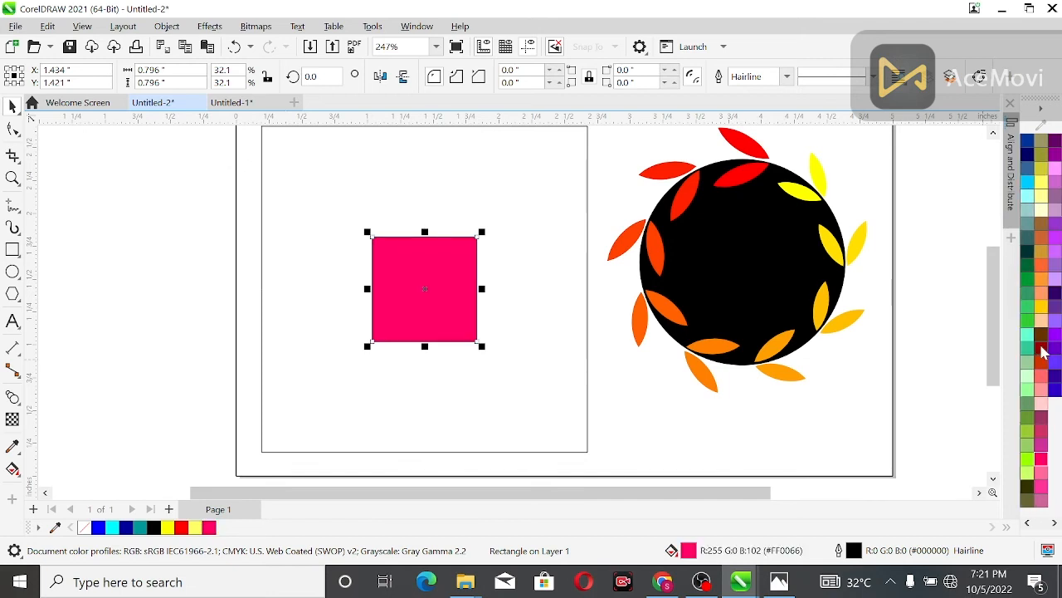
{"action": "left_click", "coordinate": [331, 147]}
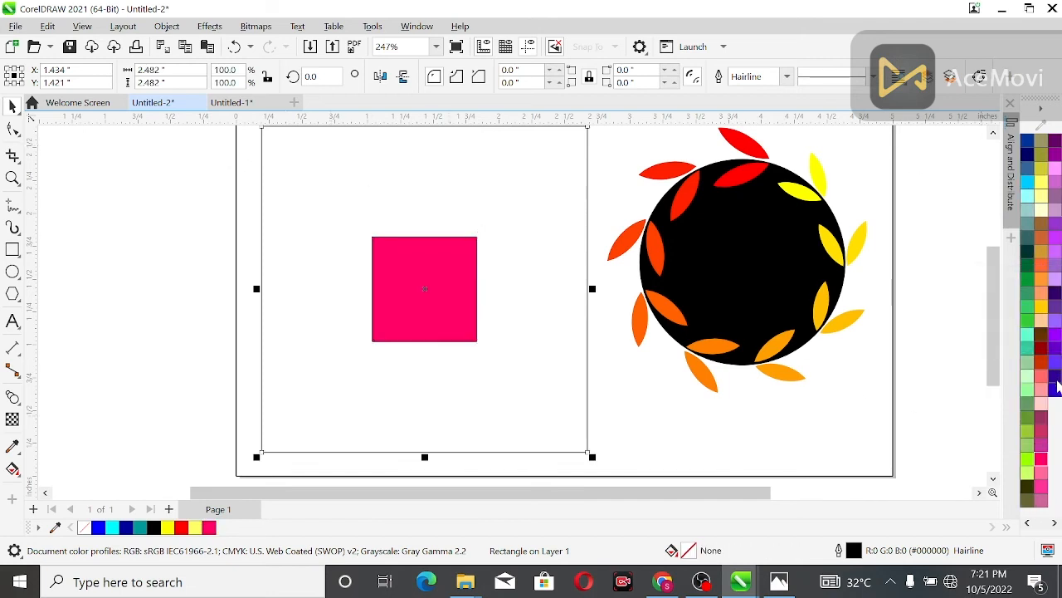
{"action": "left_click", "coordinate": [1055, 388]}
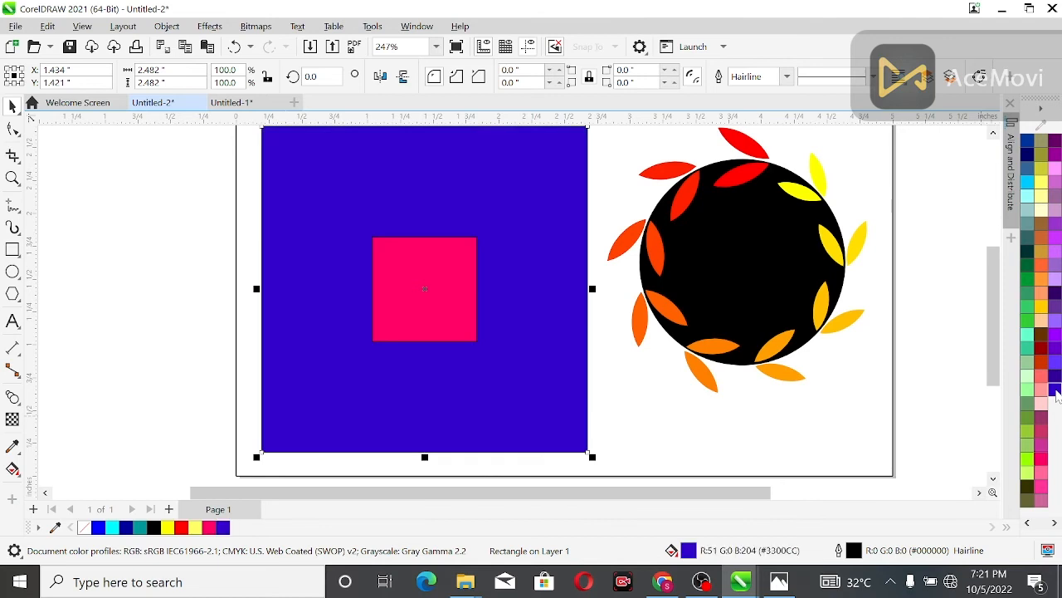
Step: Blend the pink inner square with the blue-violet outer square using 20 steps
{"action": "left_click", "coordinate": [13, 397]}
{"action": "left_click_drag", "start_coordinate": [424, 289], "coordinate": [273, 136]}
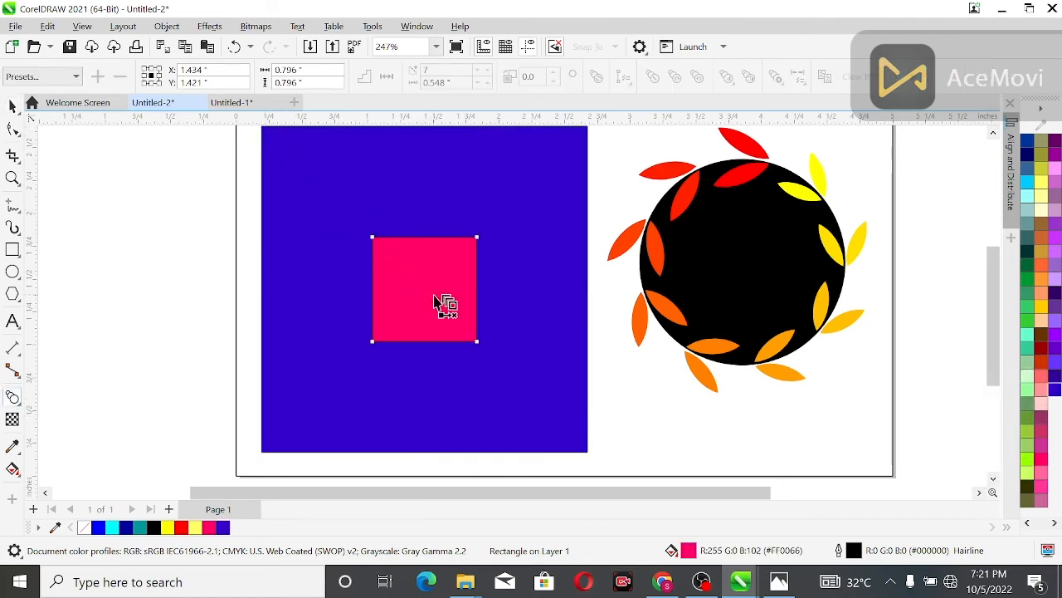
{"action": "left_click_drag", "start_coordinate": [443, 299], "coordinate": [526, 209]}
{"action": "left_click", "coordinate": [13, 105]}
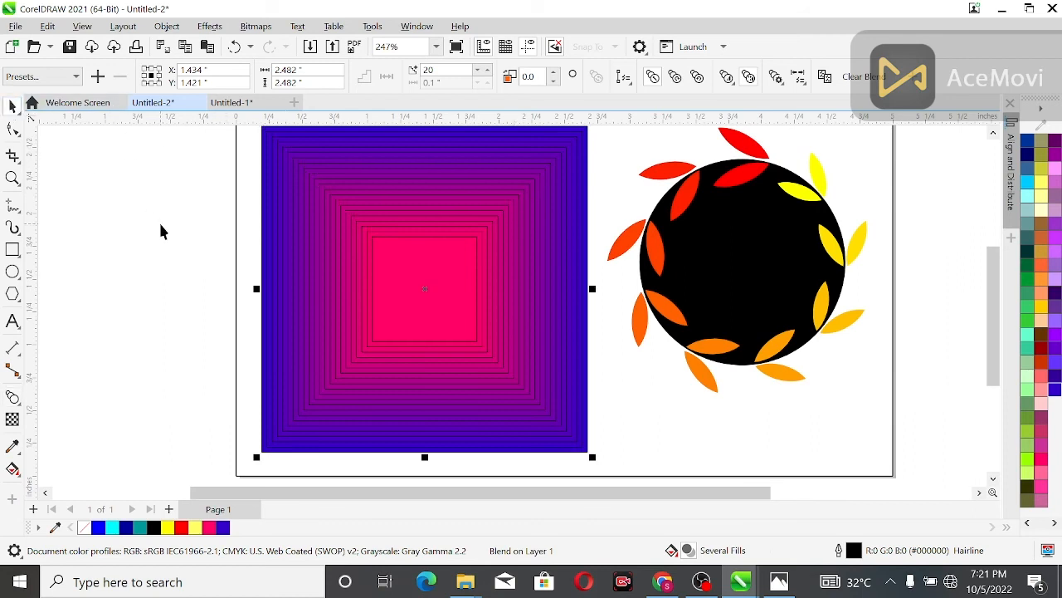
{"action": "left_click", "coordinate": [161, 230]}
Step: Remove the outline from the entire blended square
{"action": "scroll", "coordinate": [410, 294], "scroll_direction": "down", "scroll_amount": 1}
{"action": "left_click_drag", "start_coordinate": [230, 131], "coordinate": [577, 432]}
{"action": "scroll", "coordinate": [1029, 155], "scroll_direction": "up", "scroll_amount": 1}
{"action": "right_click", "coordinate": [1028, 143]}
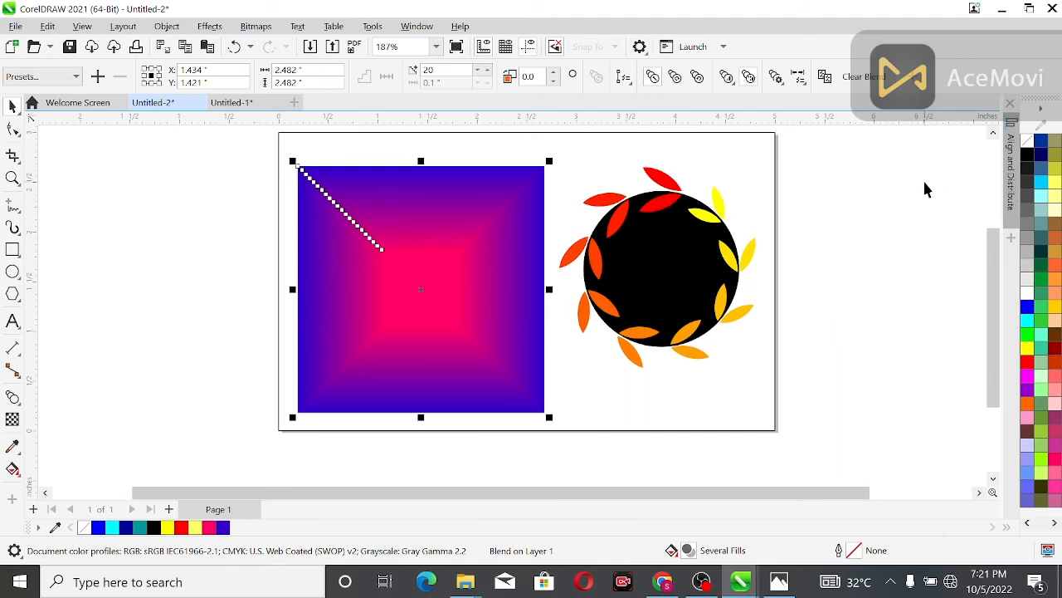
{"action": "left_click", "coordinate": [924, 190]}
Step: Recolour the blend's inner square to golden yellow (#FFCC00) and its outer square to Deep Navy Blue (#000066)
{"action": "left_click", "coordinate": [405, 318]}
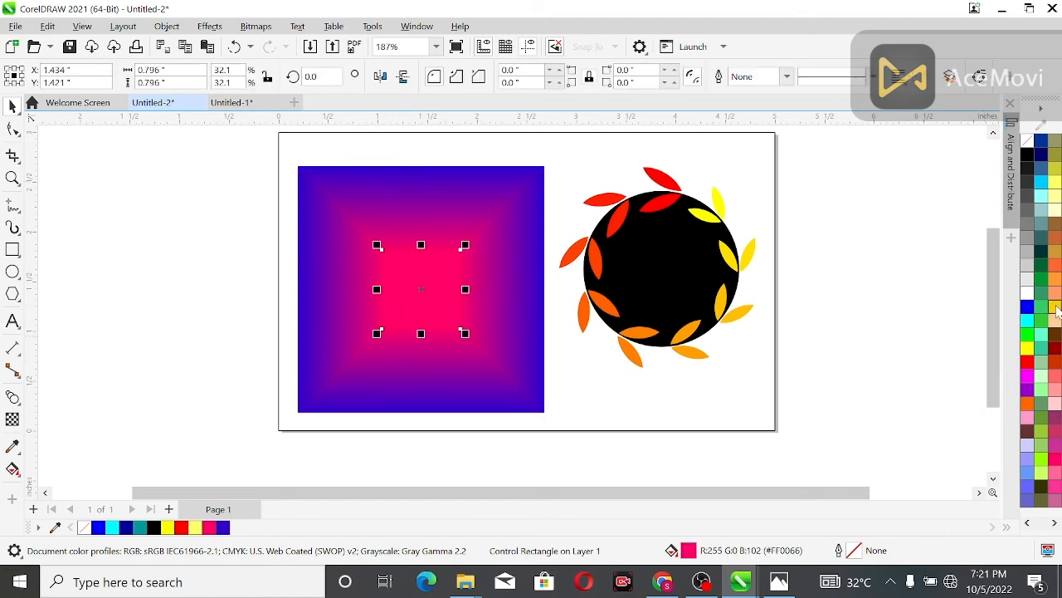
{"action": "left_click", "coordinate": [1056, 308]}
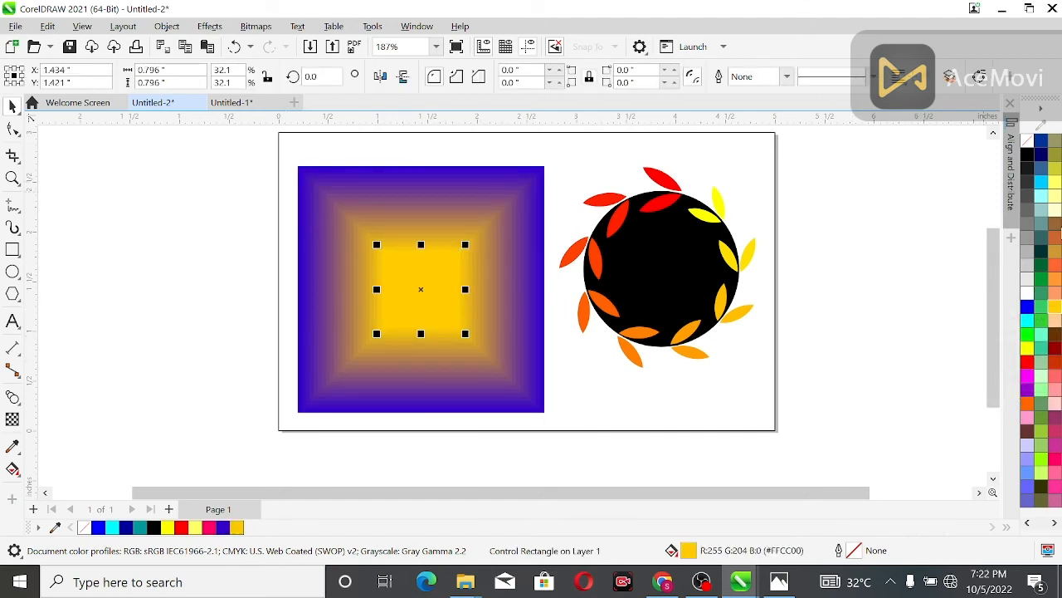
{"action": "left_click", "coordinate": [542, 169]}
{"action": "left_click", "coordinate": [548, 145]}
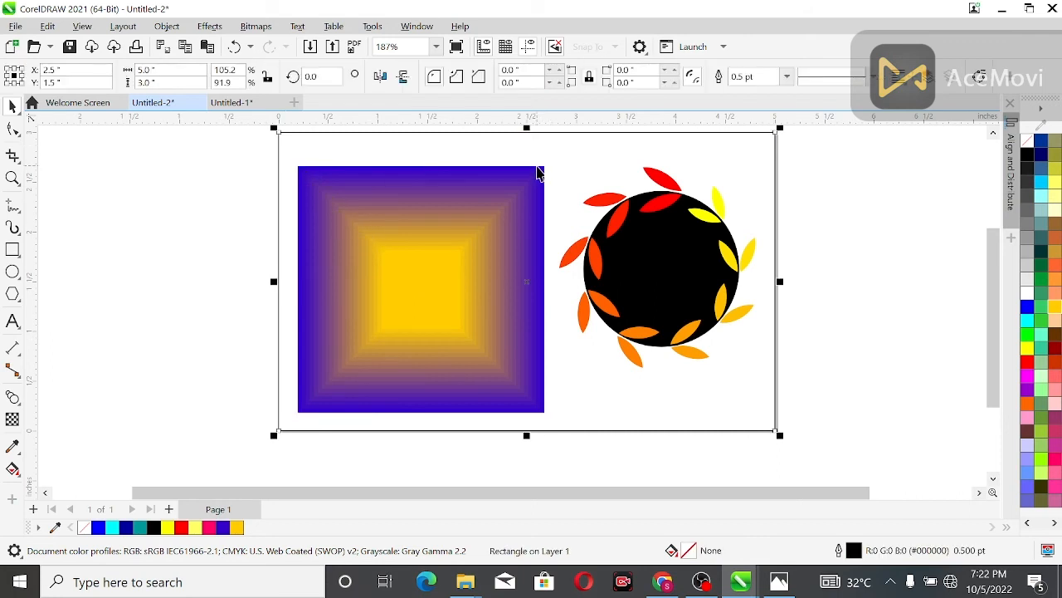
{"action": "left_click", "coordinate": [538, 168]}
{"action": "left_click", "coordinate": [1038, 162]}
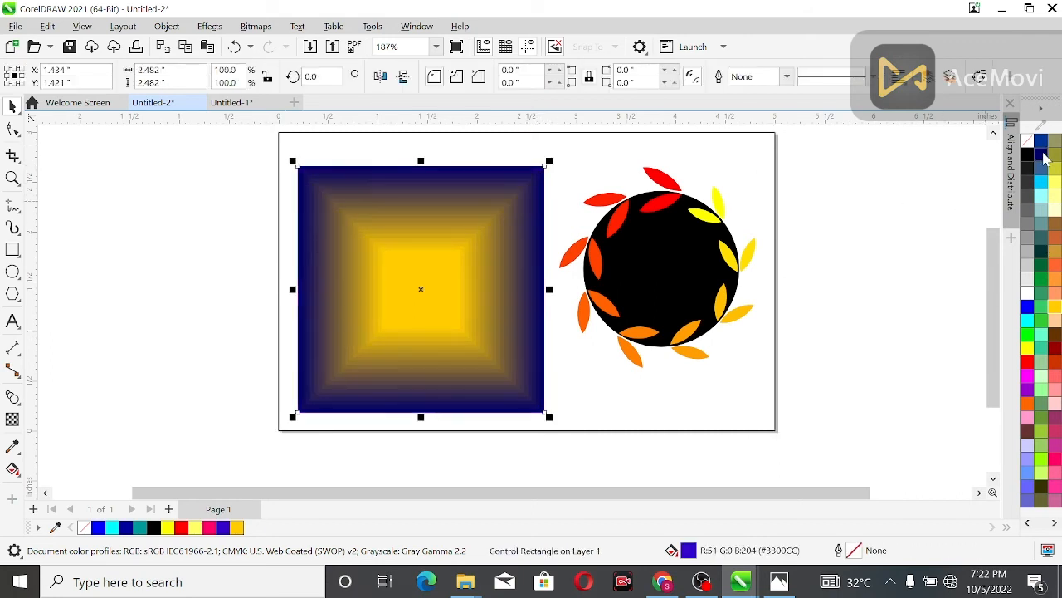
{"action": "left_click", "coordinate": [1029, 308]}
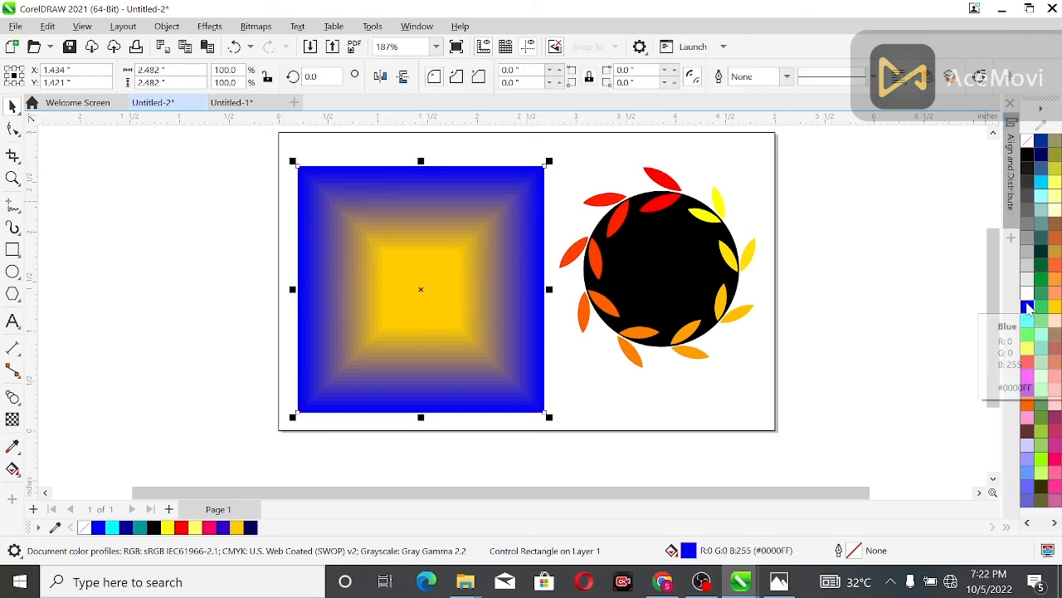
{"action": "left_click", "coordinate": [1041, 155]}
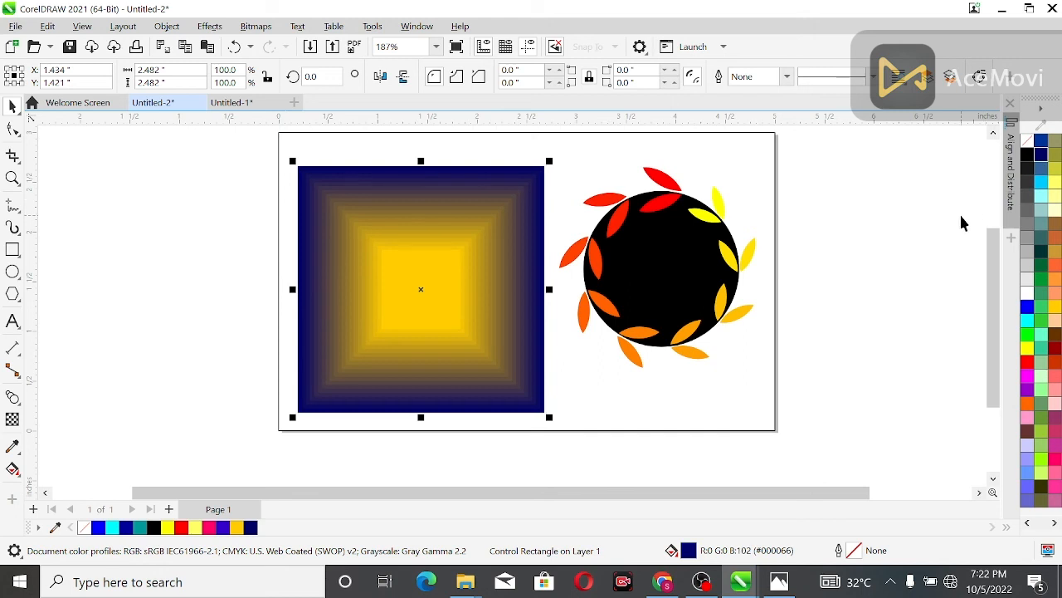
Step: Scale the blended square to about 1.36 inches wide and move it into the page's upper-left corner
{"action": "left_click", "coordinate": [313, 196]}
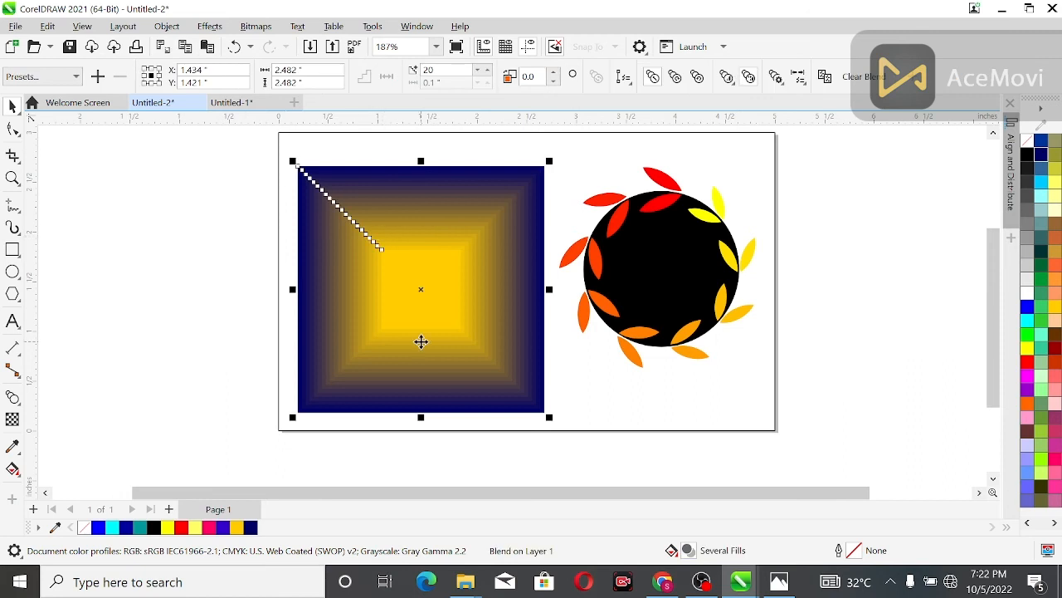
{"action": "left_click_drag", "start_coordinate": [548, 421], "coordinate": [488, 357]}
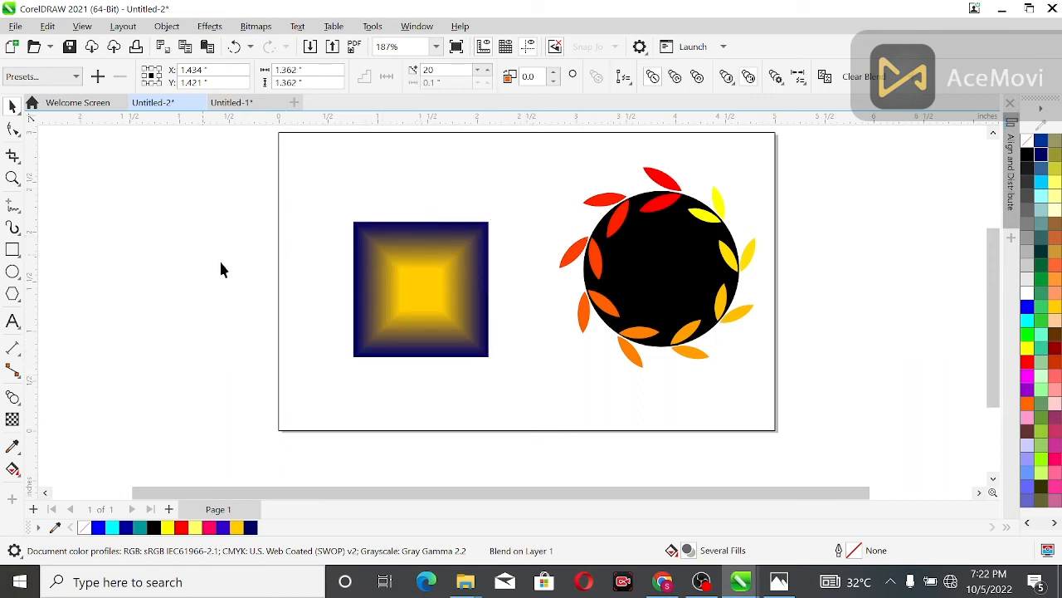
{"action": "left_click", "coordinate": [422, 290]}
{"action": "left_click", "coordinate": [420, 287]}
{"action": "left_click_drag", "start_coordinate": [420, 287], "coordinate": [374, 210]}
{"action": "left_click", "coordinate": [216, 258]}
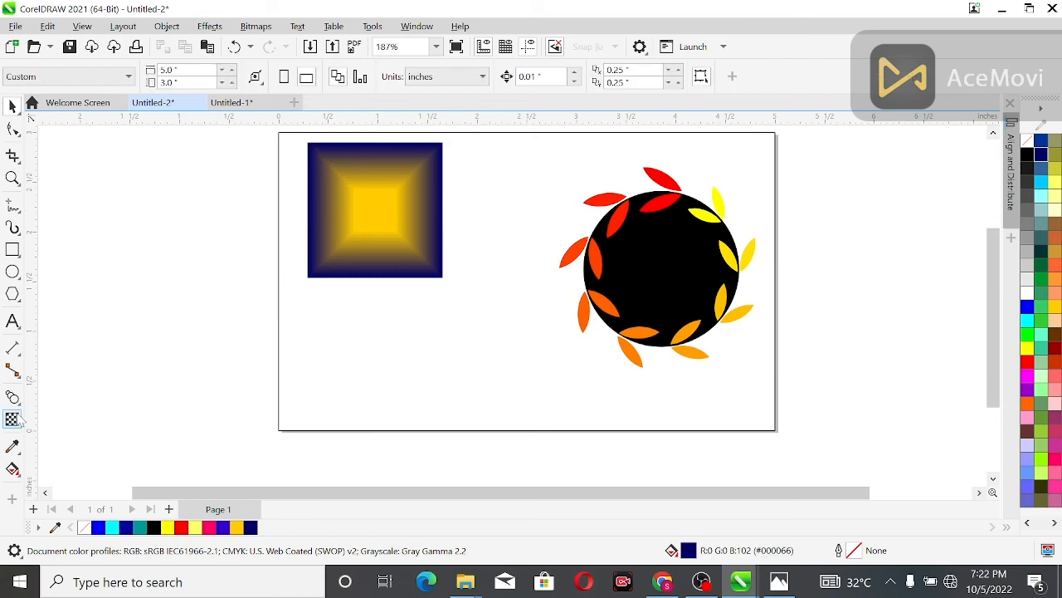
Step: Draw a circle about 1.19 inches wide below the blended square, with no fill and a black outline
{"action": "left_click", "coordinate": [13, 272]}
{"action": "left_click_drag", "start_coordinate": [327, 301], "coordinate": [455, 391]}
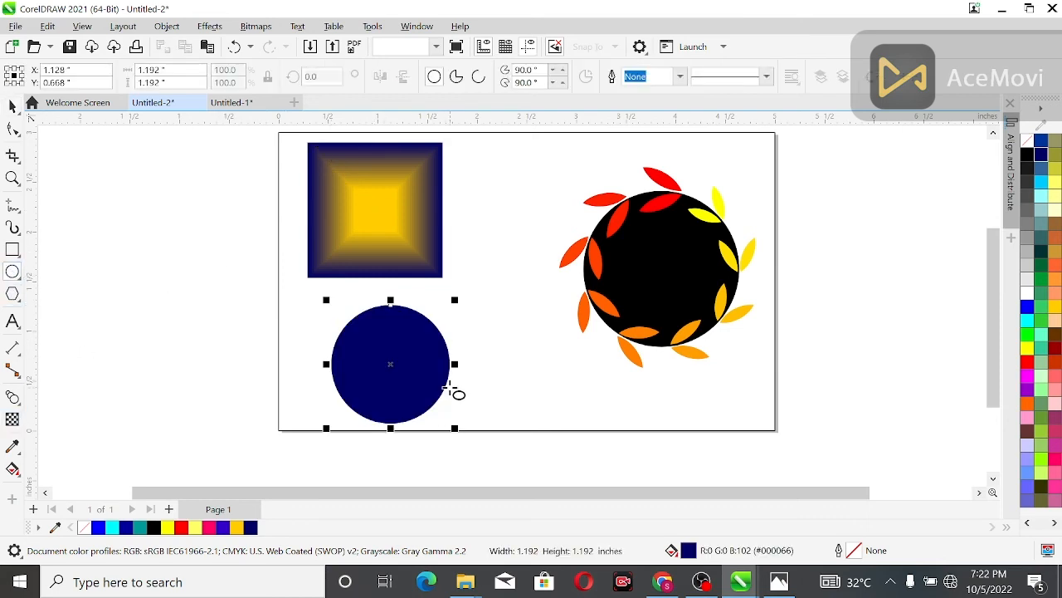
{"action": "left_click", "coordinate": [1027, 140]}
{"action": "right_click", "coordinate": [1028, 154]}
Step: Create a concentric copy of the circle scaled to about 0.59 inch wide
{"action": "left_click", "coordinate": [12, 178]}
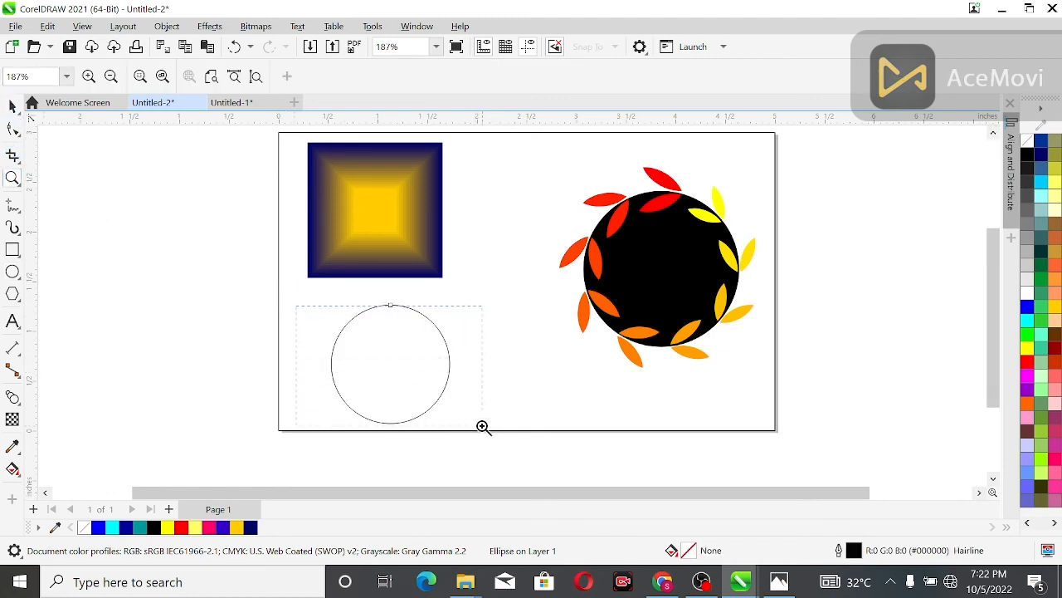
{"action": "left_click_drag", "start_coordinate": [483, 426], "coordinate": [483, 427]}
{"action": "scroll", "coordinate": [399, 220], "scroll_direction": "up", "scroll_amount": 1}
{"action": "scroll", "coordinate": [398, 220], "scroll_direction": "down", "scroll_amount": 2}
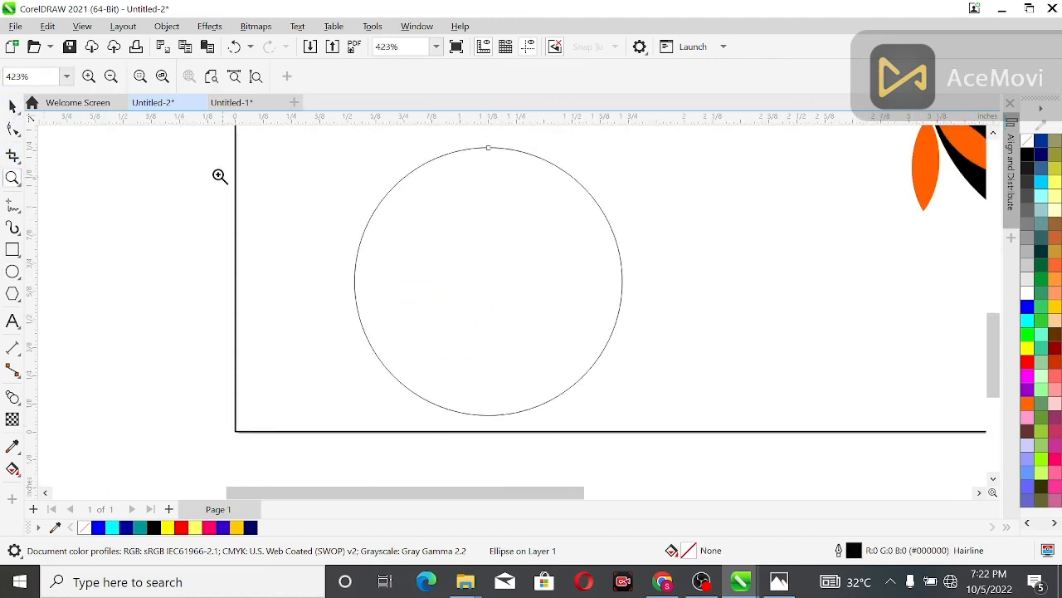
{"action": "left_click_drag", "start_coordinate": [226, 141], "coordinate": [636, 425]}
{"action": "key", "text": "space"}
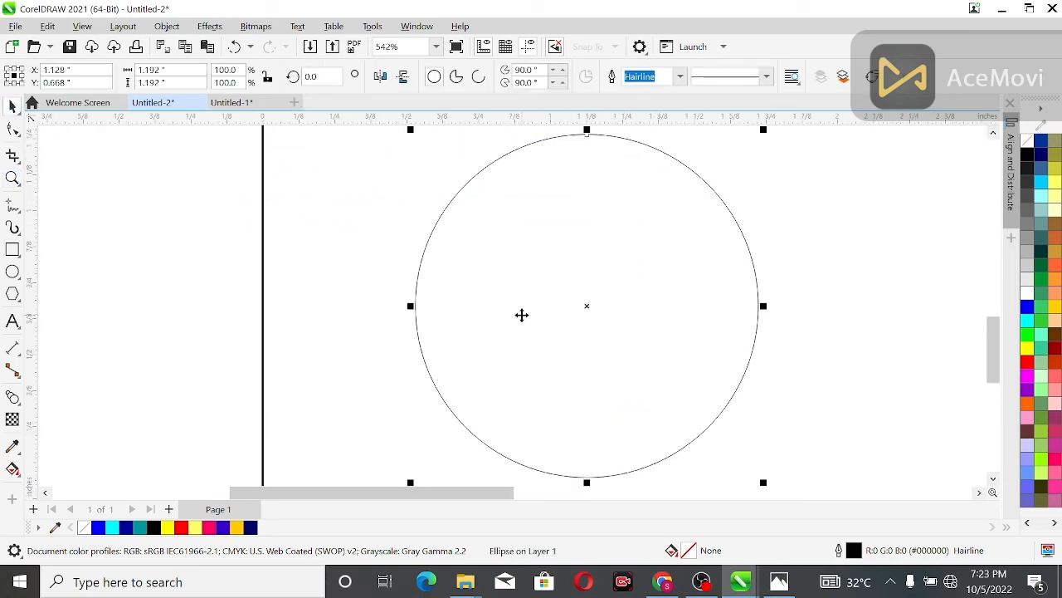
{"action": "left_click_drag", "start_coordinate": [767, 484], "coordinate": [733, 398]}
{"action": "right_click", "coordinate": [733, 398]}
{"action": "left_click", "coordinate": [162, 180]}
{"action": "left_click", "coordinate": [592, 307]}
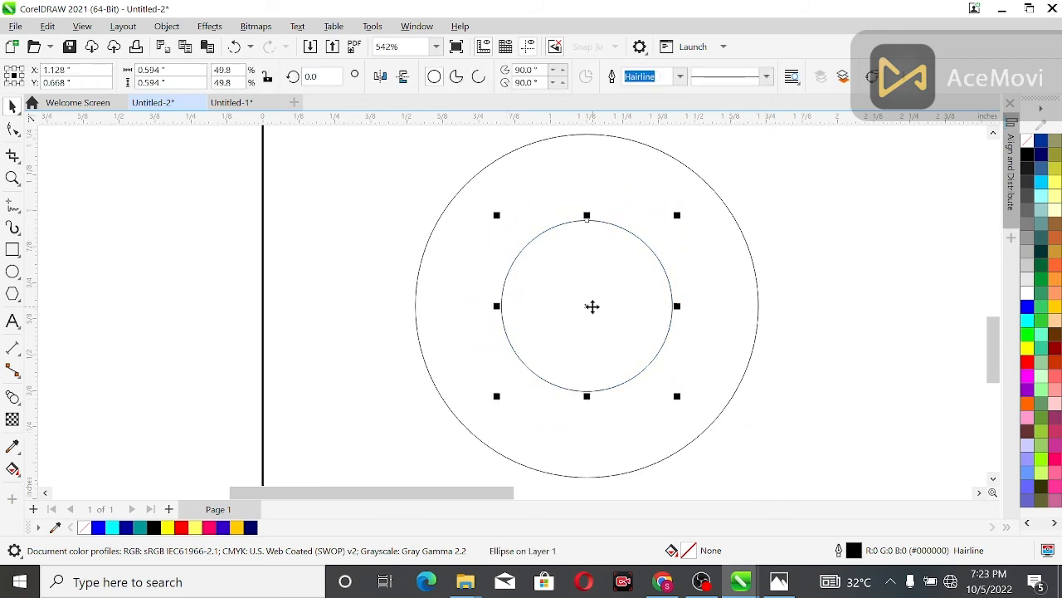
Step: Align the small circle to the right edge of the large circle
{"action": "left_click", "coordinate": [469, 186], "text": "shift"}
{"action": "key", "text": "r"}
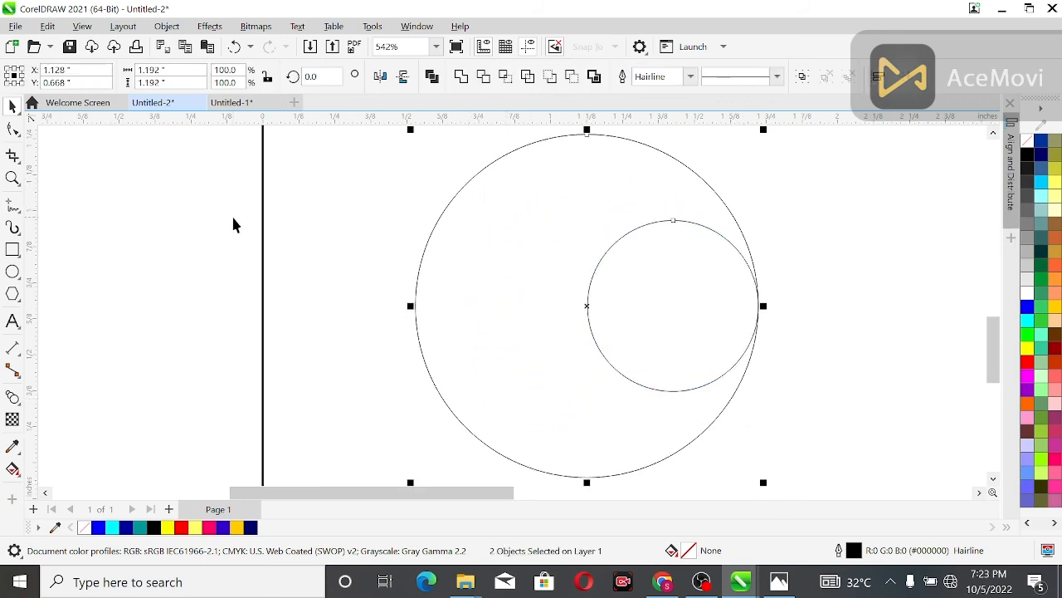
{"action": "left_click", "coordinate": [232, 223]}
Step: Fill the small circle with light gray (#E6E6E6) and the large circle with dark gray (#4D4D4D)
{"action": "left_click", "coordinate": [652, 280]}
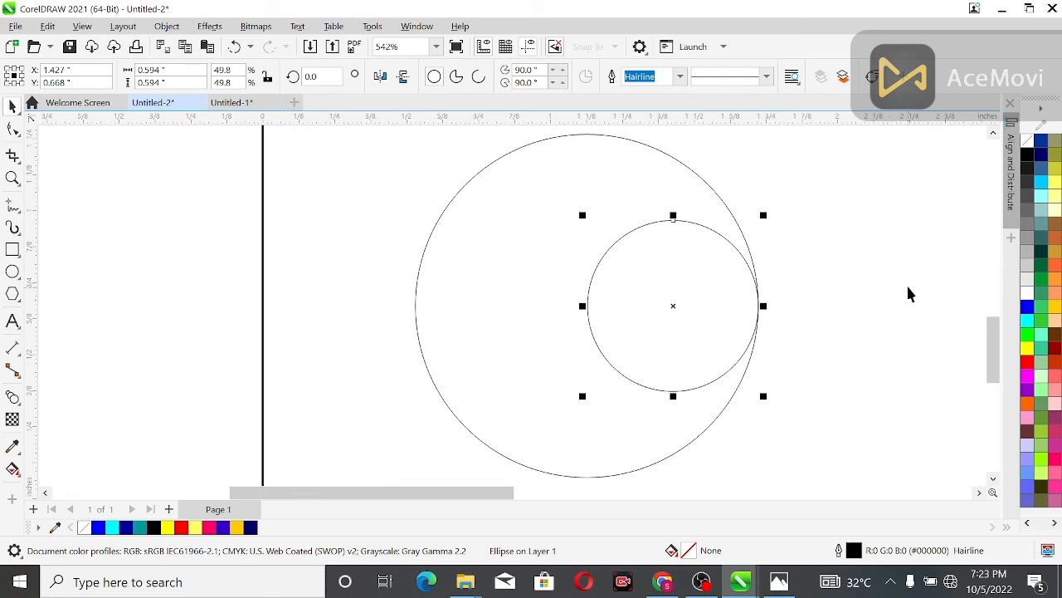
{"action": "left_click", "coordinate": [1028, 279]}
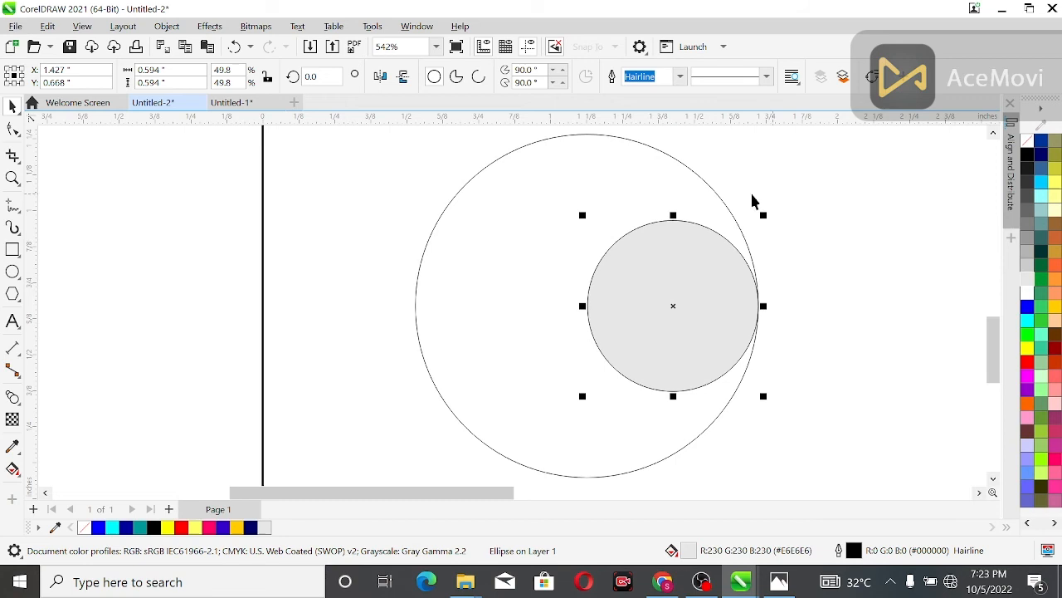
{"action": "left_click", "coordinate": [641, 181]}
{"action": "left_click", "coordinate": [1027, 196]}
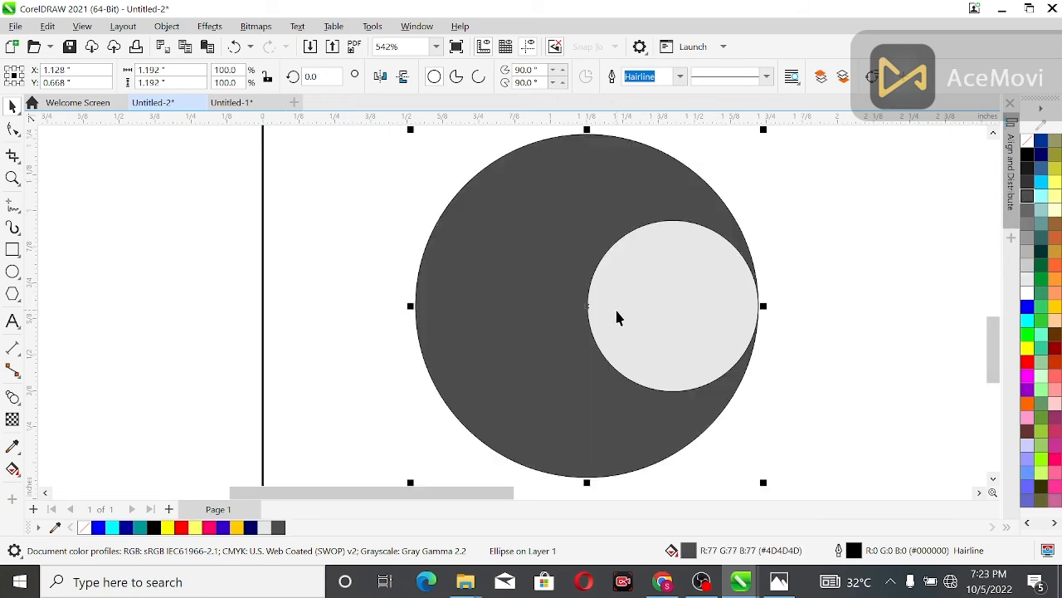
Step: Blend the light gray small circle with the dark gray large circle
{"action": "left_click", "coordinate": [656, 295]}
{"action": "left_click", "coordinate": [13, 397]}
{"action": "left_click_drag", "start_coordinate": [611, 307], "coordinate": [482, 303]}
{"action": "left_click", "coordinate": [12, 107]}
{"action": "left_click", "coordinate": [217, 170]}
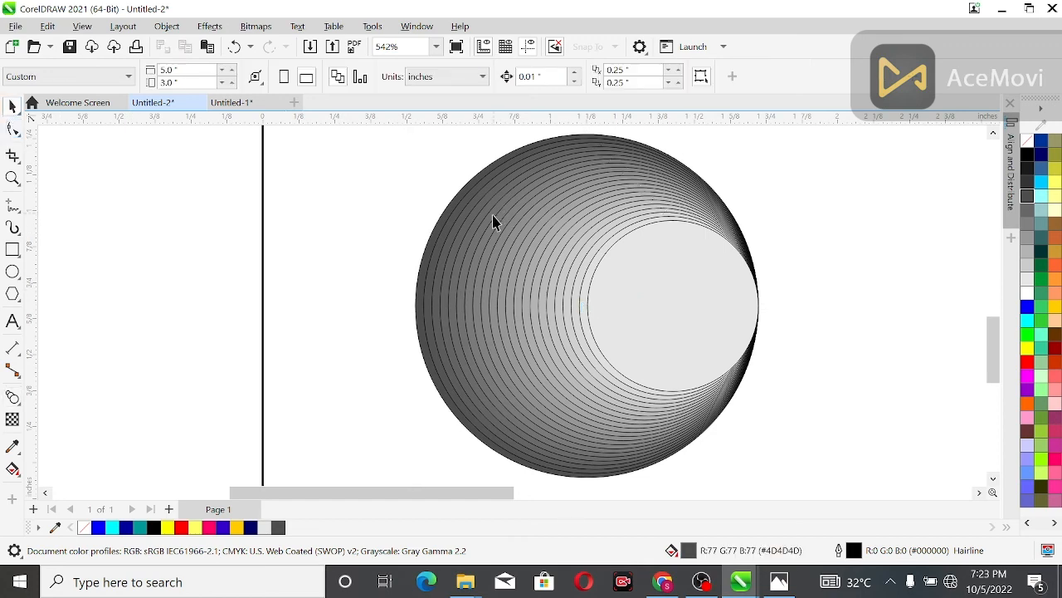
Step: Remove the outline from the blend's small light gray circle
{"action": "scroll", "coordinate": [494, 220], "scroll_direction": "down", "scroll_amount": 1}
{"action": "left_click_drag", "start_coordinate": [700, 399], "coordinate": [701, 400]}
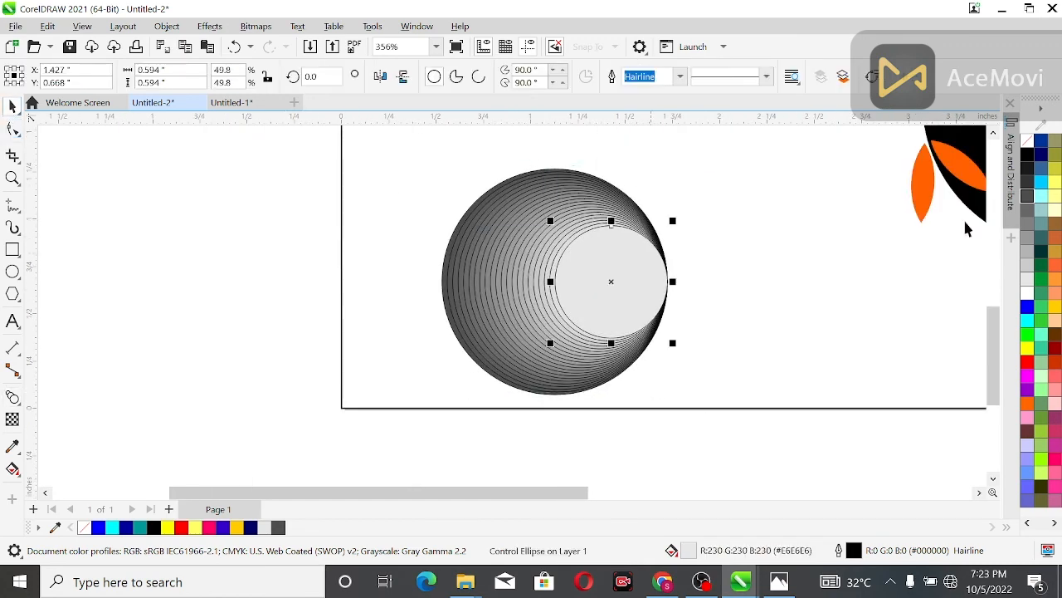
{"action": "right_click", "coordinate": [1028, 141]}
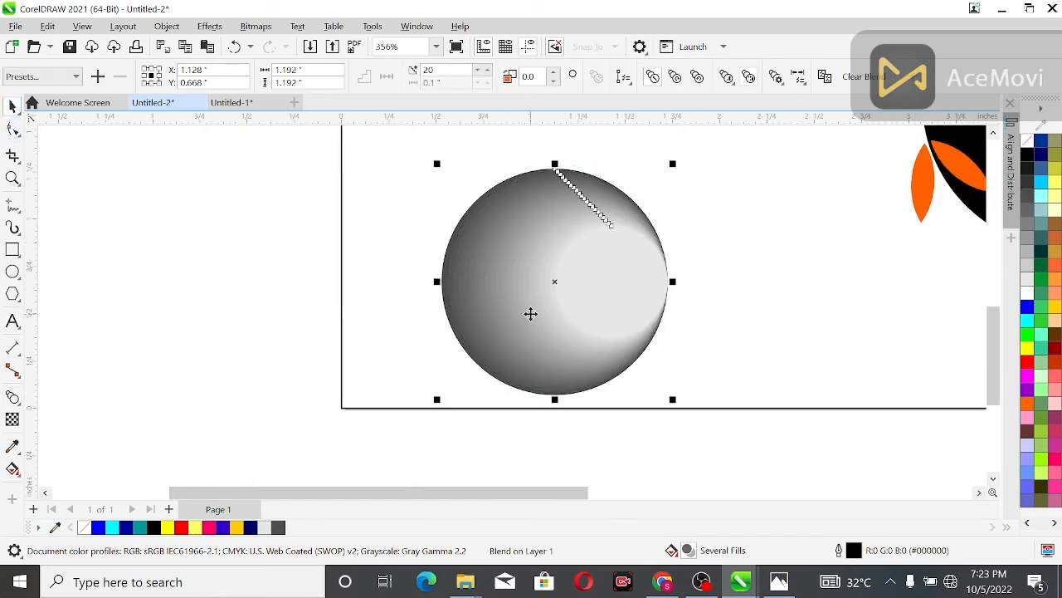
Step: Create a horizontally mirrored copy of the blended sphere touching the original's right side
{"action": "left_click_drag", "start_coordinate": [437, 282], "coordinate": [715, 285]}
{"action": "right_click", "coordinate": [715, 285]}
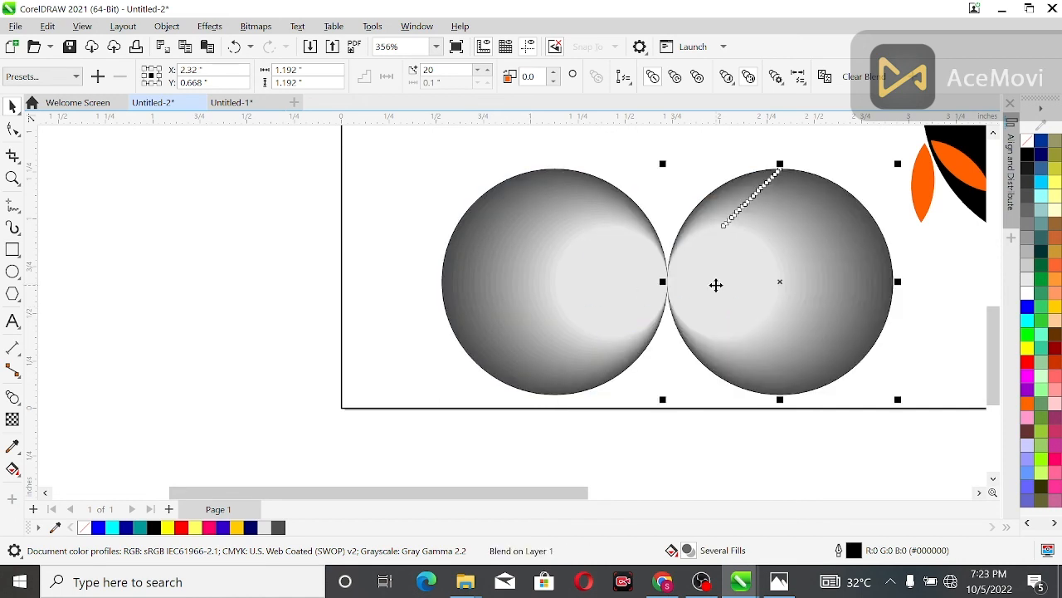
{"action": "key", "text": "Escape"}
{"action": "scroll", "coordinate": [541, 288], "scroll_direction": "down", "scroll_amount": 1}
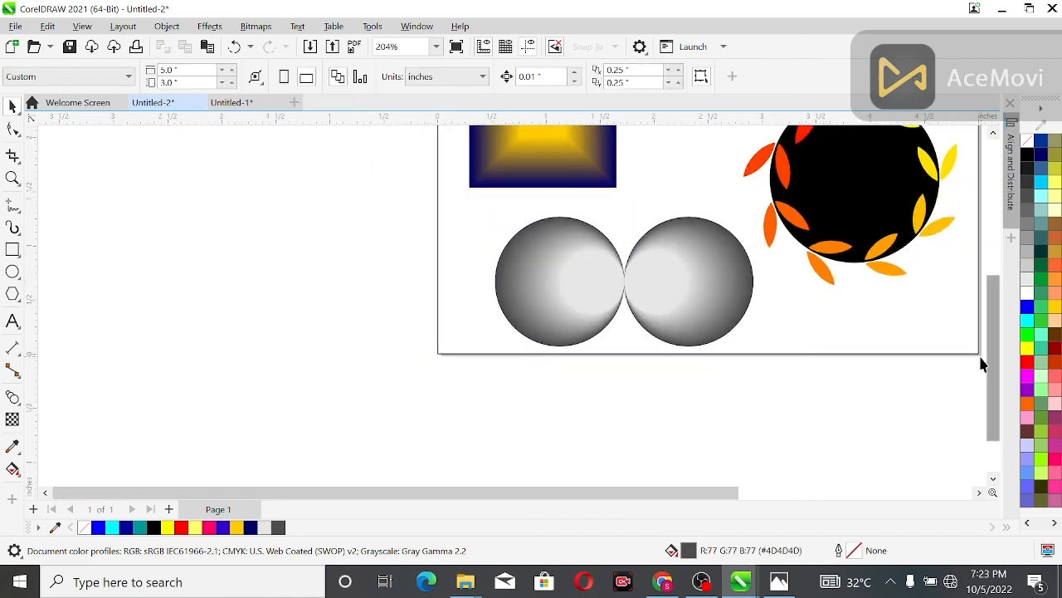
{"action": "scroll", "coordinate": [1000, 362], "scroll_direction": "up", "scroll_amount": 1}
{"action": "left_click_drag", "start_coordinate": [1000, 362], "coordinate": [999, 359]}
{"action": "left_click_drag", "start_coordinate": [629, 321], "coordinate": [626, 358]}
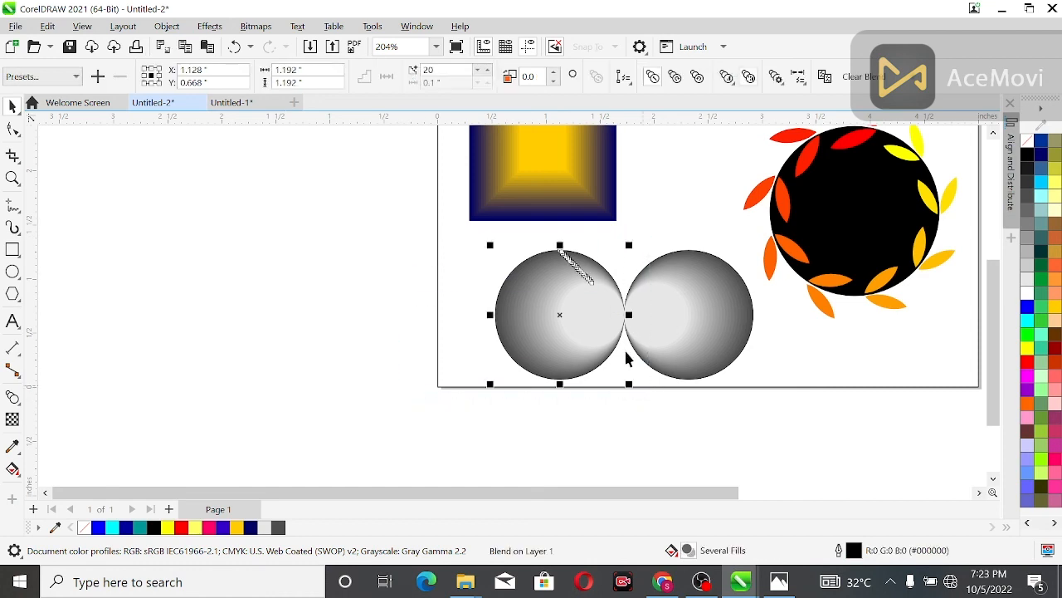
{"action": "left_click", "coordinate": [553, 314]}
{"action": "left_click", "coordinate": [714, 312]}
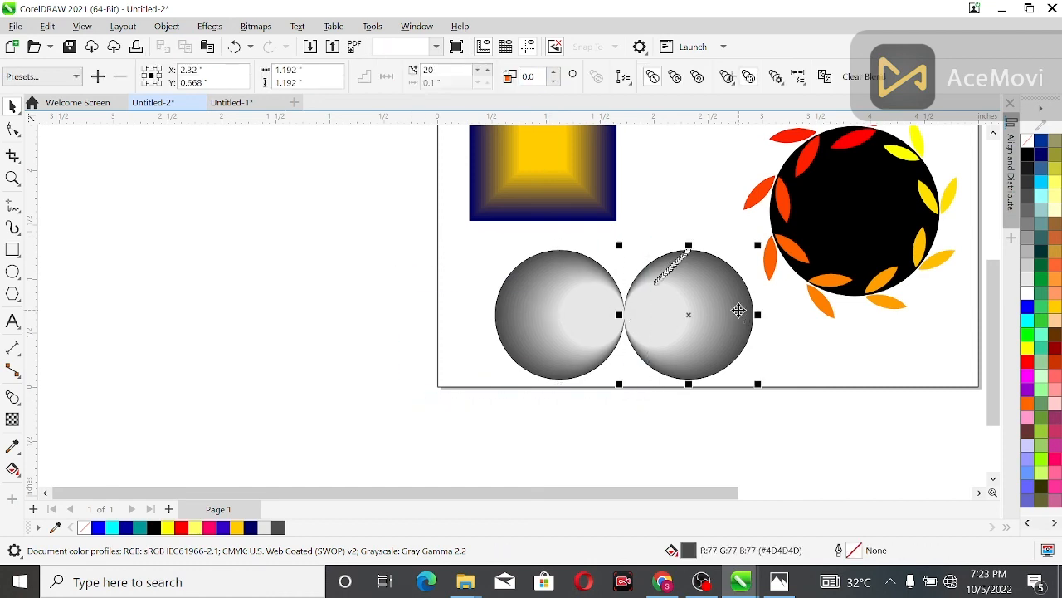
{"action": "right_click", "coordinate": [697, 300]}
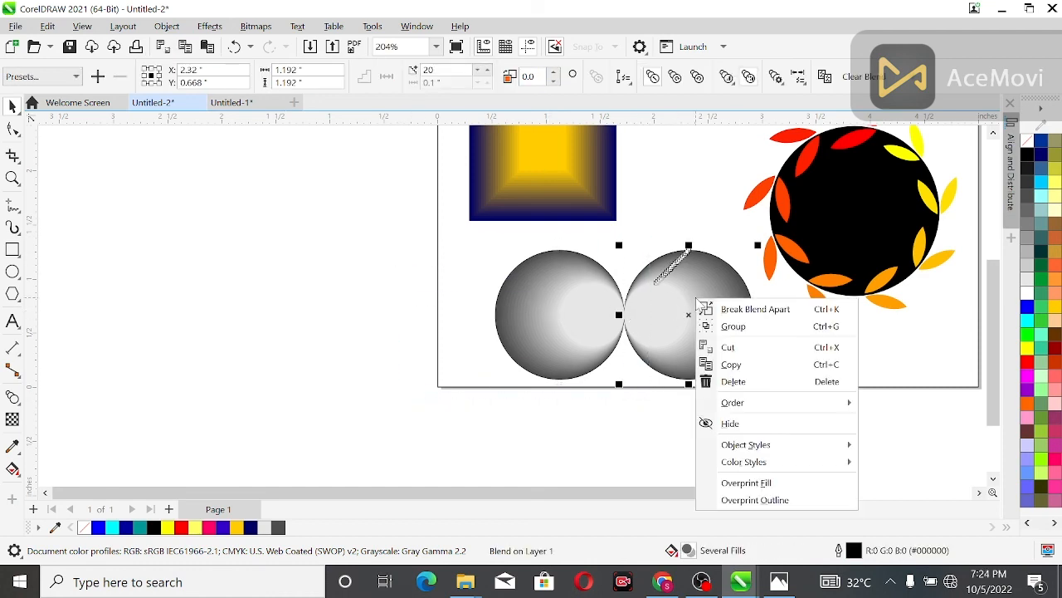
{"action": "left_click", "coordinate": [405, 246]}
Step: Fill the right sphere's inner circle with red (#FF0000) and the left sphere's inner circle with orange (#FF6633)
{"action": "scroll", "coordinate": [668, 292], "scroll_direction": "down", "scroll_amount": 3}
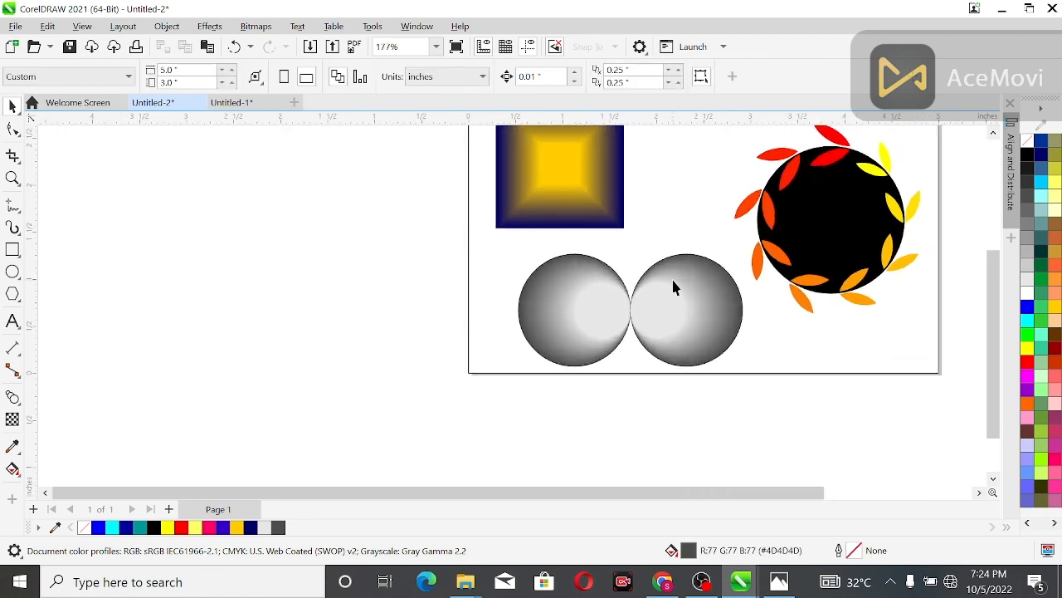
{"action": "left_click", "coordinate": [644, 304]}
{"action": "left_click", "coordinate": [1027, 362]}
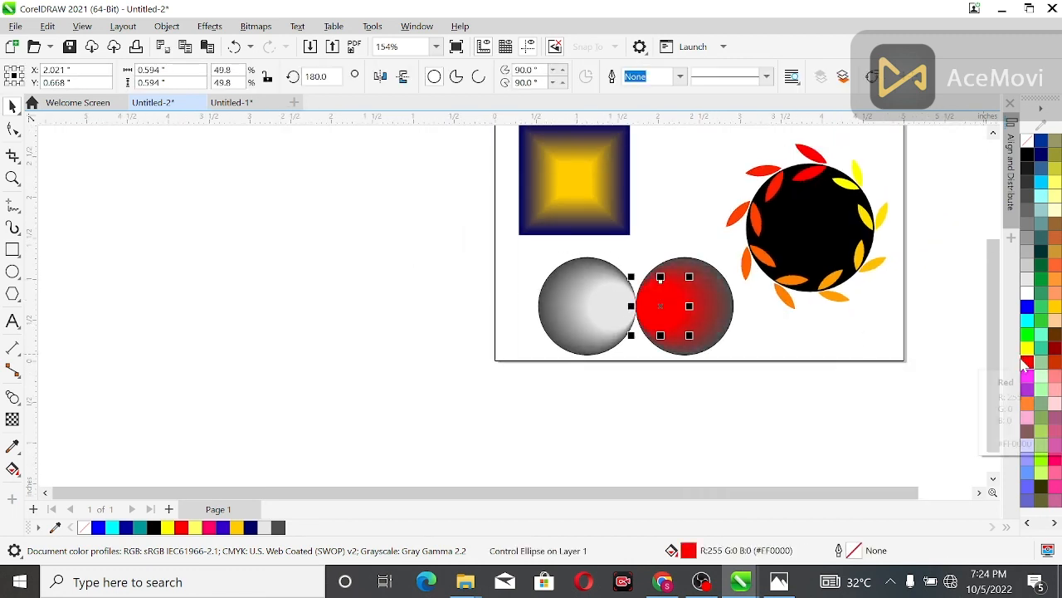
{"action": "left_click", "coordinate": [605, 309]}
{"action": "left_click", "coordinate": [1054, 266]}
{"action": "left_click", "coordinate": [801, 411]}
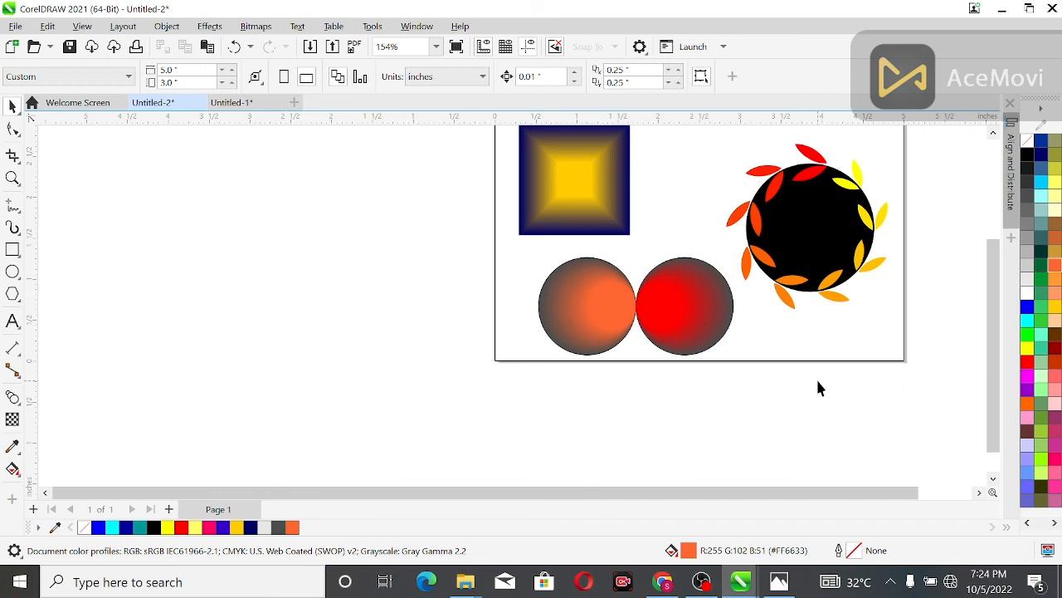
Step: Move the right sphere's inner circle to that sphere's right edge and fill it with orange (#FF6633)
{"action": "left_click", "coordinate": [693, 329]}
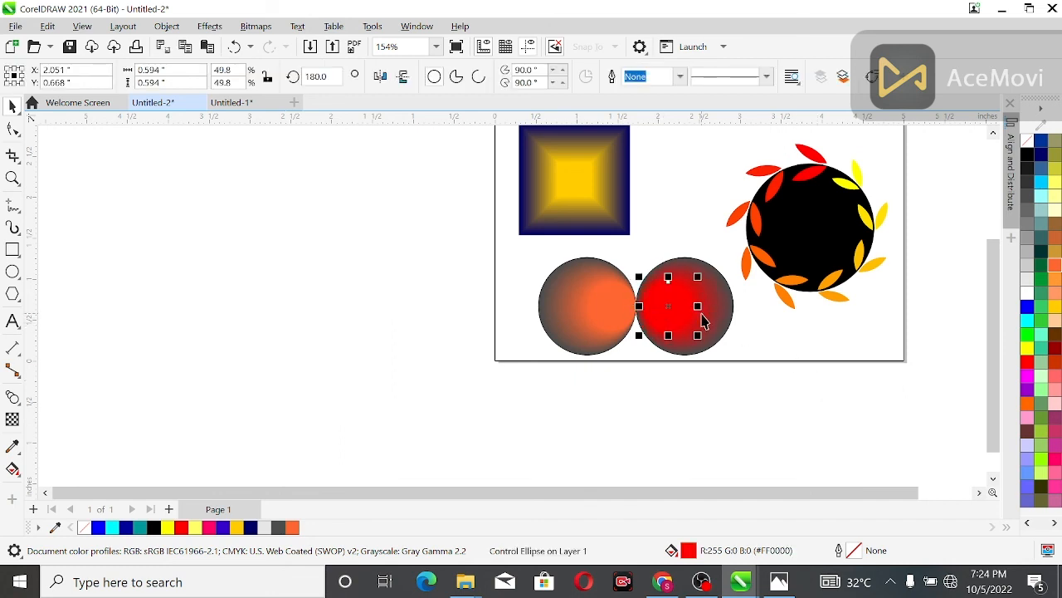
{"action": "left_click_drag", "start_coordinate": [702, 312], "coordinate": [736, 312]}
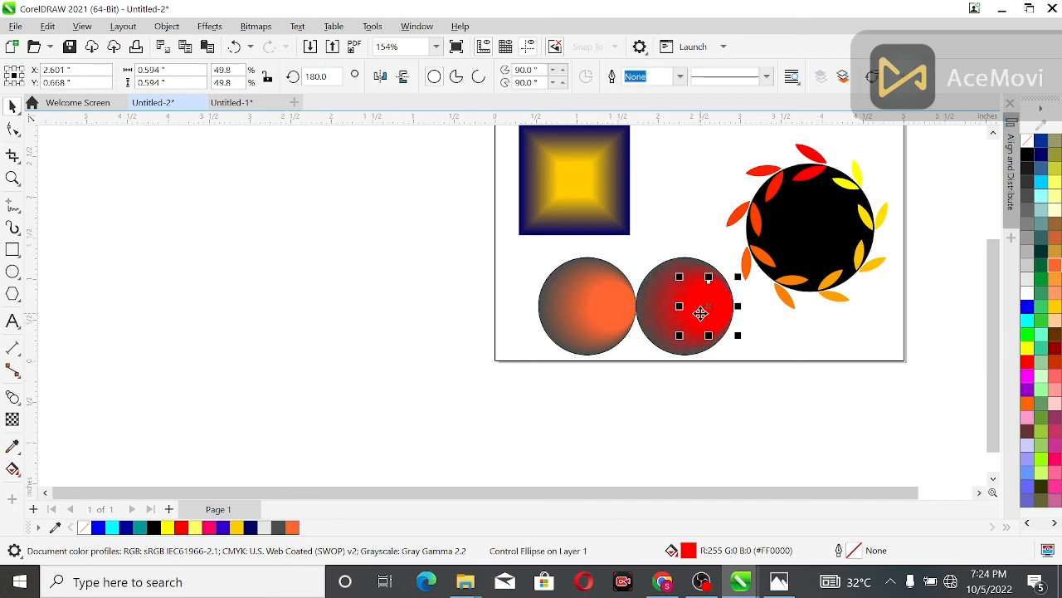
{"action": "left_click", "coordinate": [1054, 265]}
{"action": "left_click", "coordinate": [938, 312]}
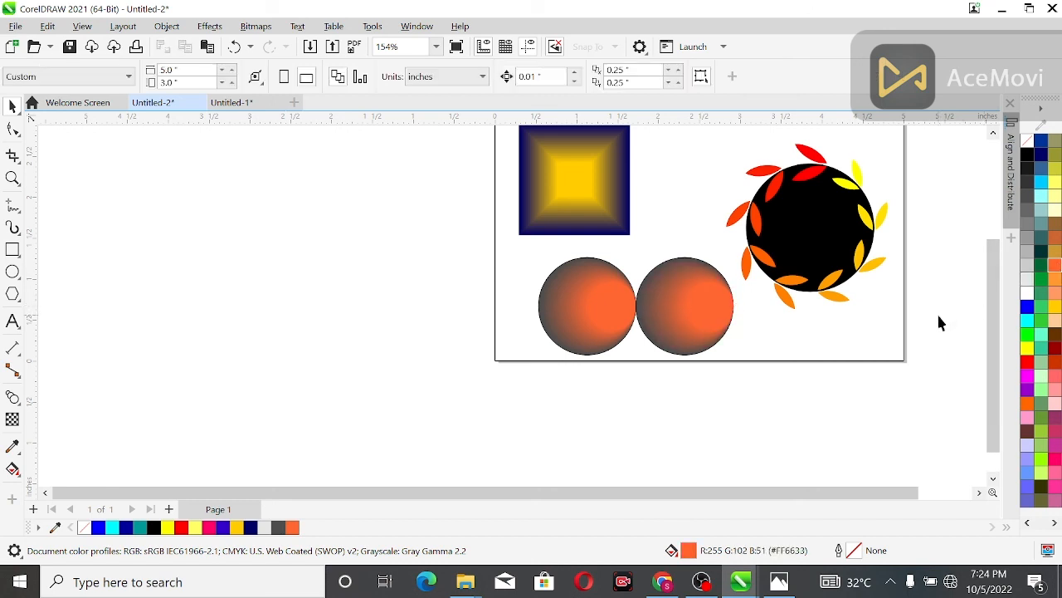
{"action": "left_click_drag", "start_coordinate": [993, 355], "coordinate": [993, 324]}
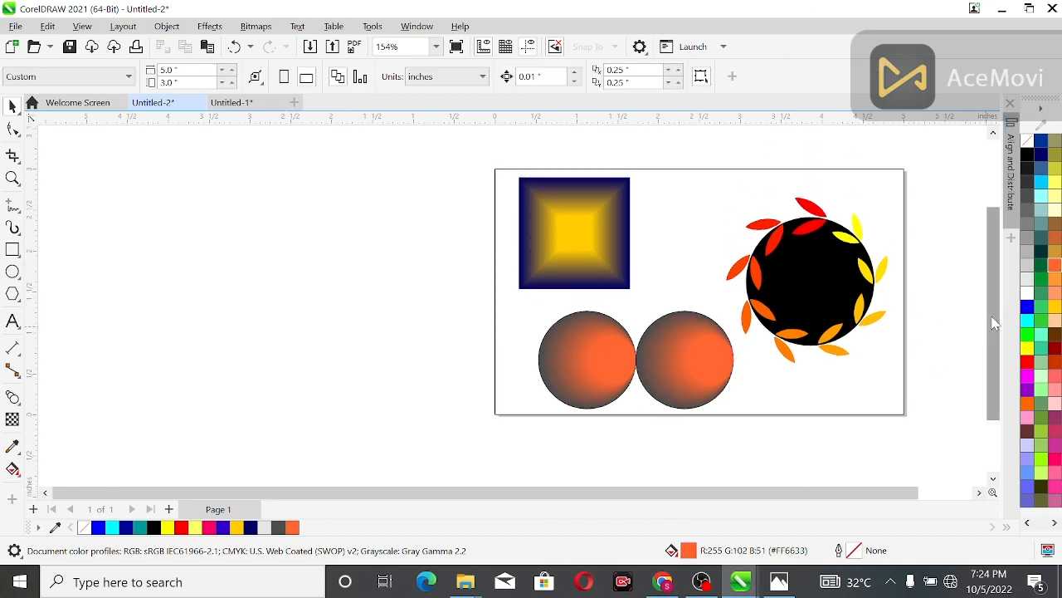
{"action": "scroll", "coordinate": [885, 351], "scroll_direction": "up", "scroll_amount": 2}
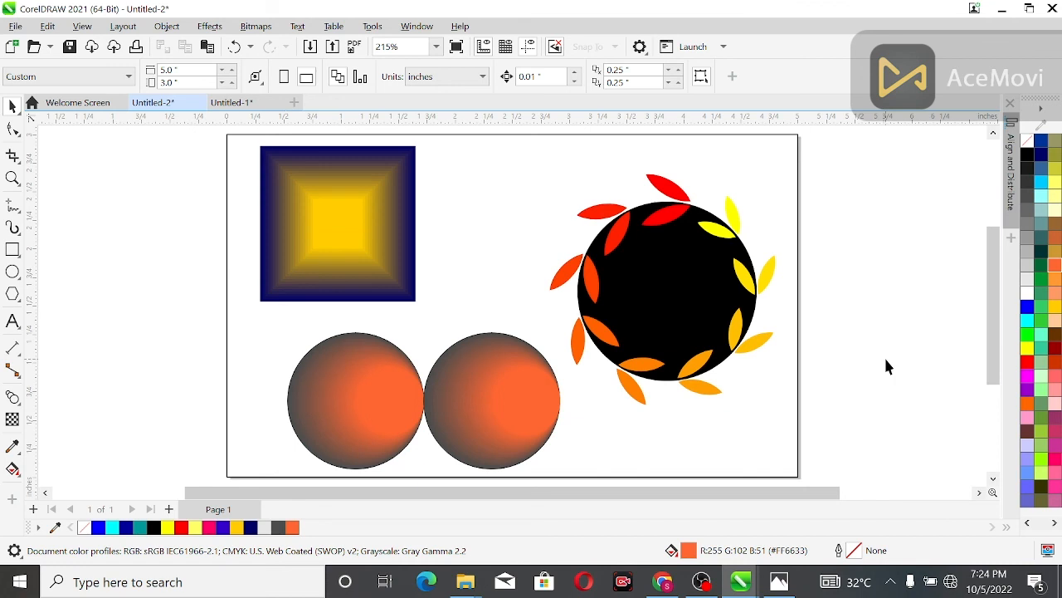